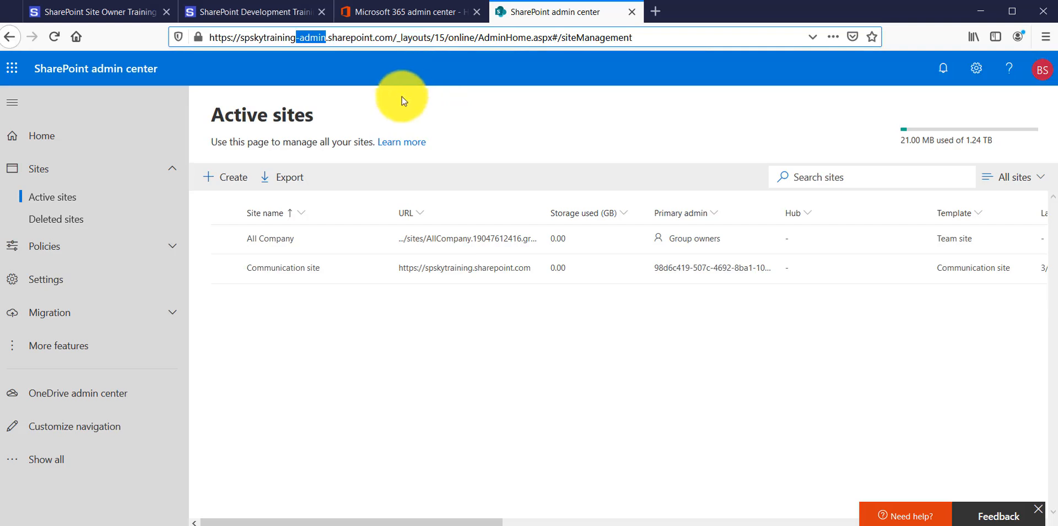
Start creating a team site connected to Office 365 Groups and name it MarketingTest
{"action": "left_click", "coordinate": [235, 185]}
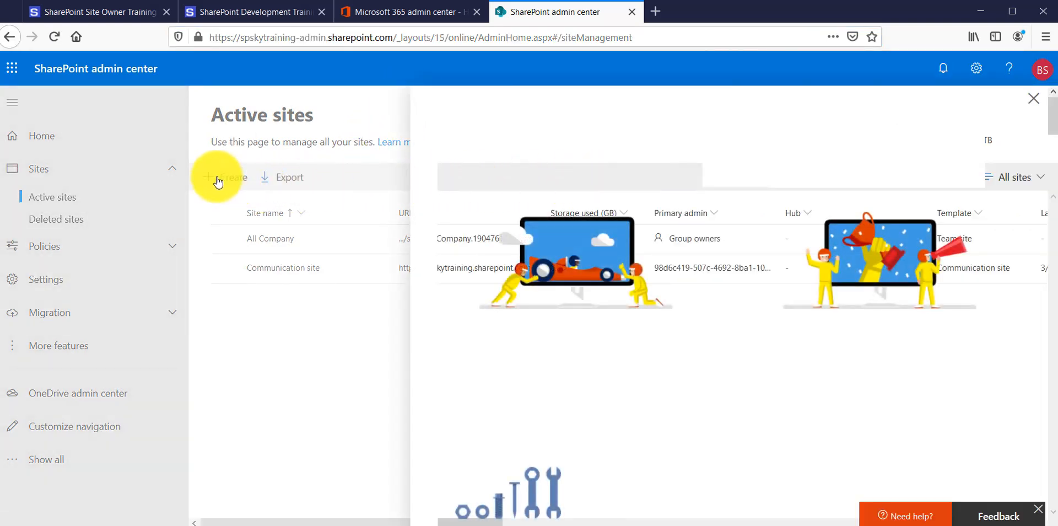
{"action": "left_click", "coordinate": [553, 265]}
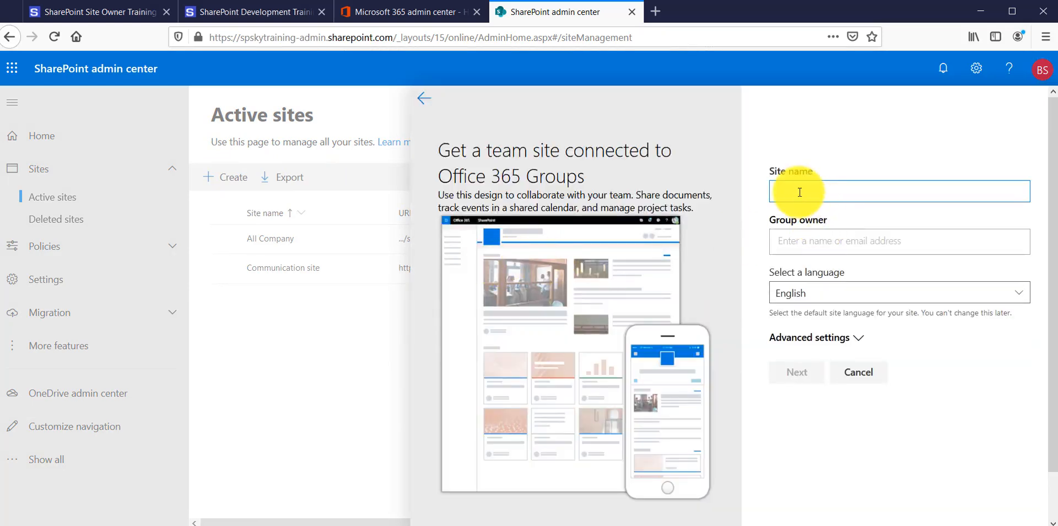
{"action": "type", "text": "MarketingTest"}
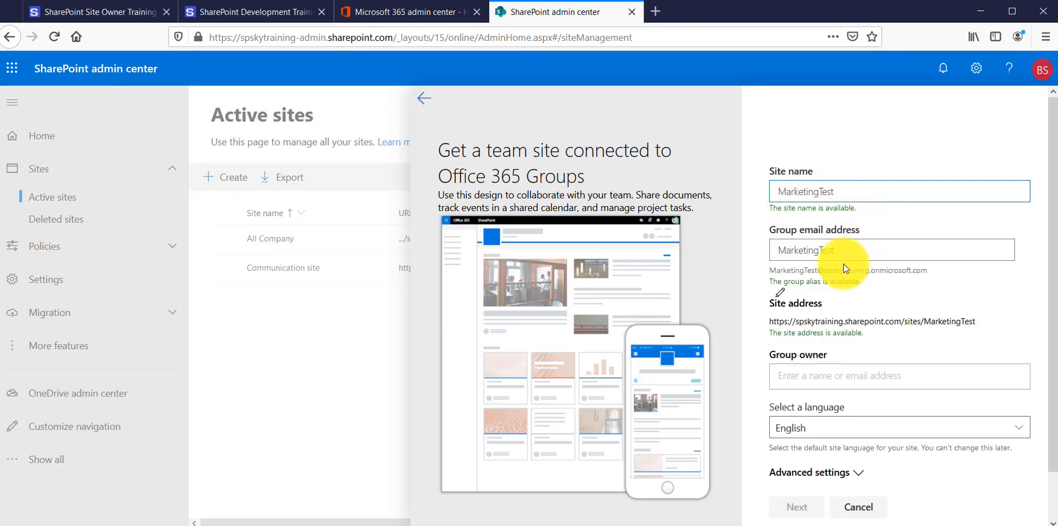
Assign the group owner of the MarketingTest site by looking up the person and picking the suggested match
{"action": "left_click", "coordinate": [827, 375]}
{"action": "type", "text": "bu"}
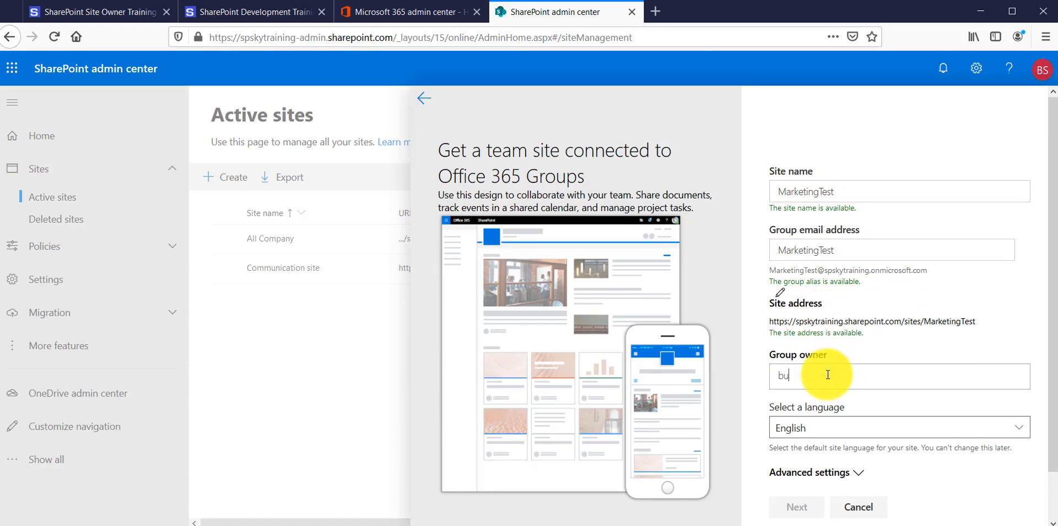
{"action": "key", "text": "BackSpace"}
{"action": "type", "text": "ija"}
{"action": "left_click", "coordinate": [857, 407]}
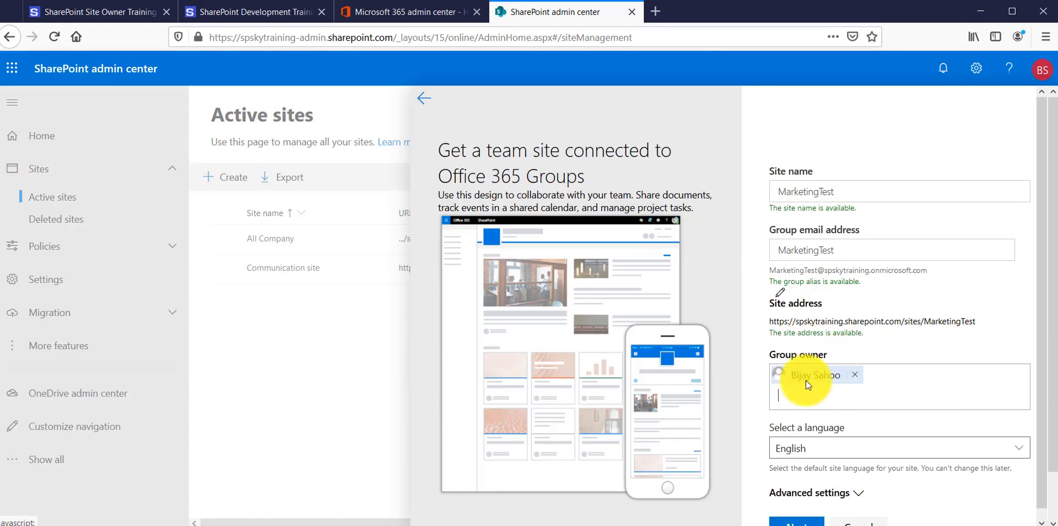
Keep the default advanced settings for privacy and time zone, and finish creating the site without additional owners or members
{"action": "left_click", "coordinate": [859, 483]}
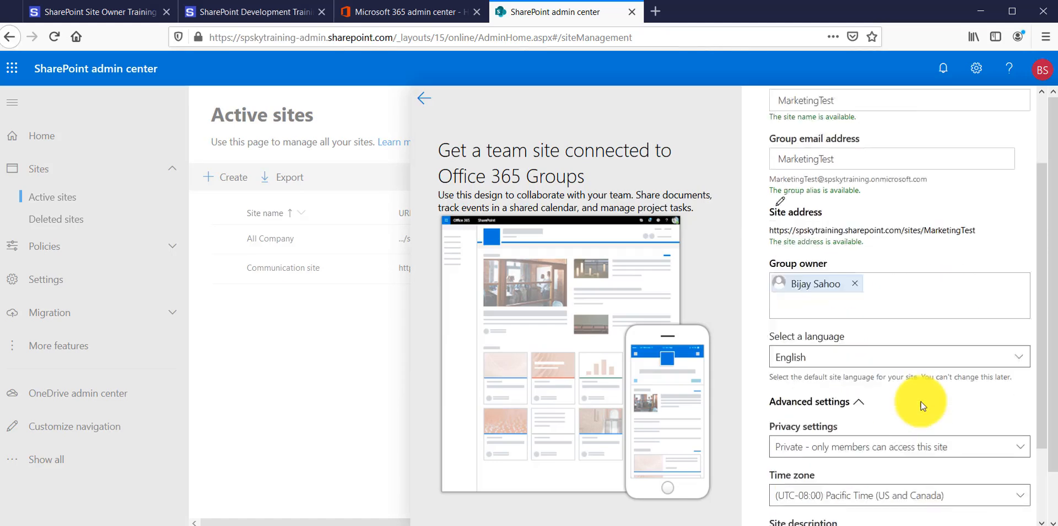
{"action": "scroll", "coordinate": [920, 406], "scroll_direction": "down", "scroll_amount": 2}
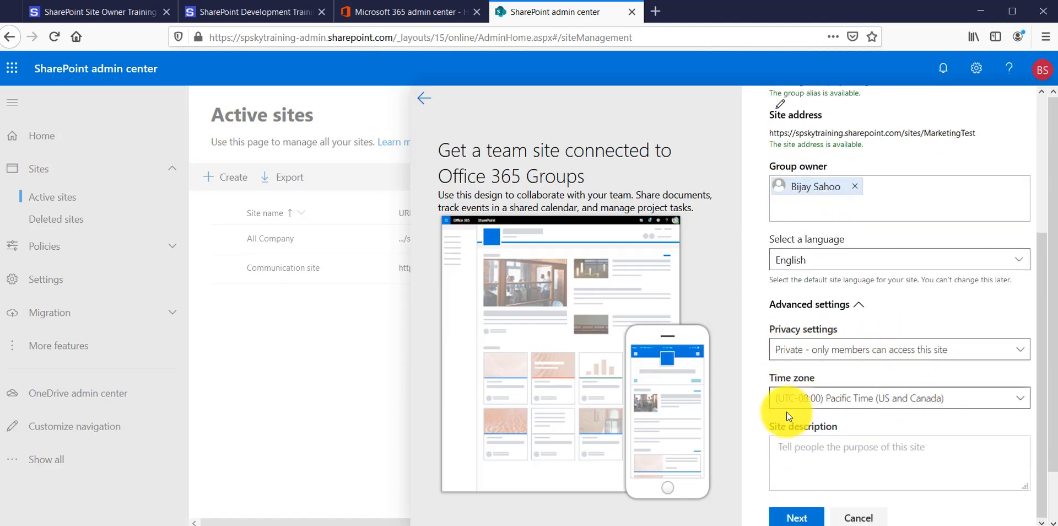
{"action": "scroll", "coordinate": [893, 441], "scroll_direction": "down", "scroll_amount": 1}
{"action": "left_click", "coordinate": [793, 469]}
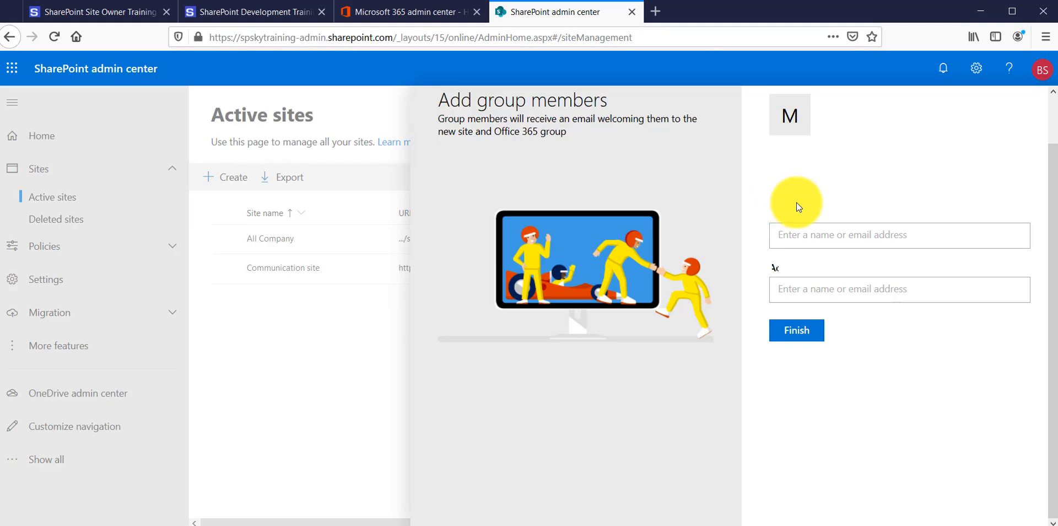
{"action": "left_click_drag", "start_coordinate": [793, 214], "coordinate": [865, 235]}
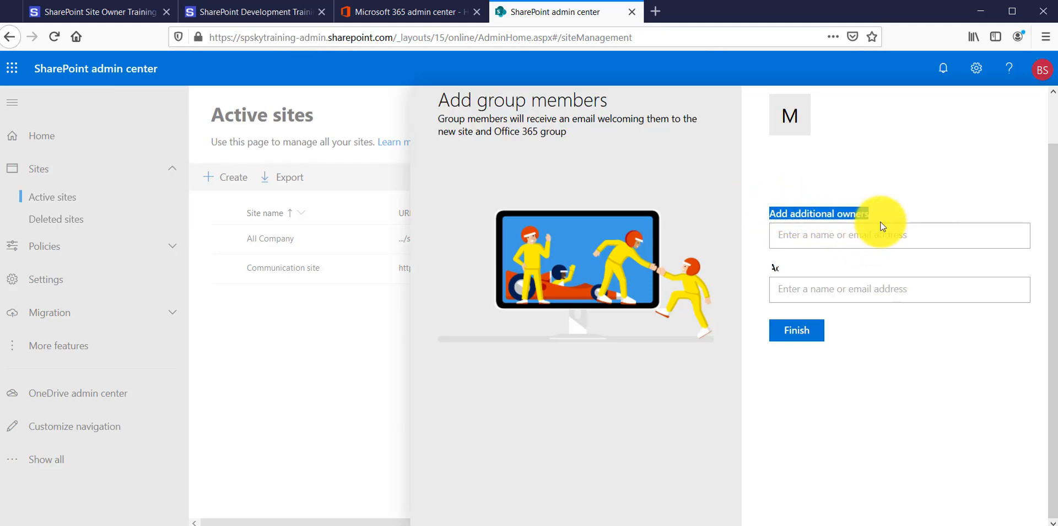
{"action": "left_click_drag", "start_coordinate": [764, 265], "coordinate": [872, 265]}
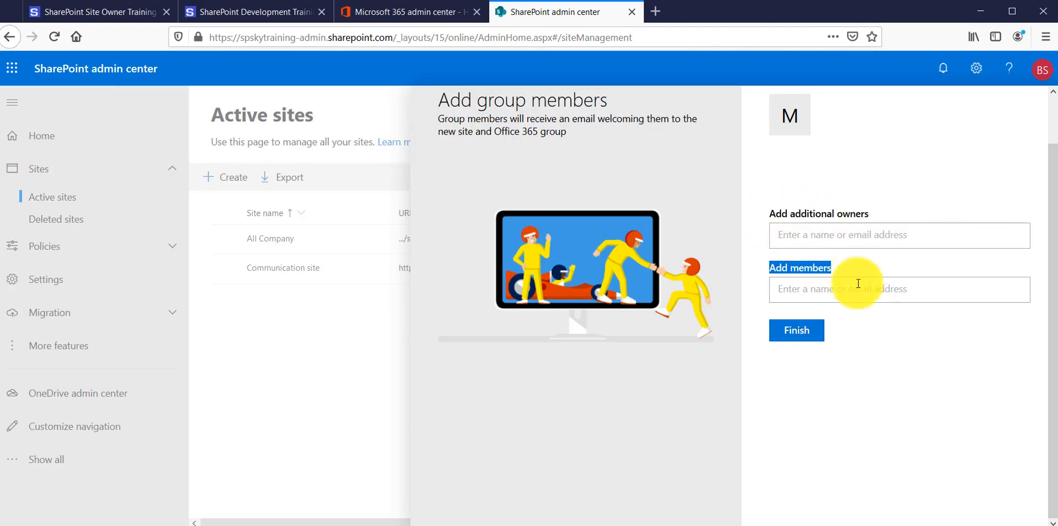
{"action": "left_click", "coordinate": [797, 331]}
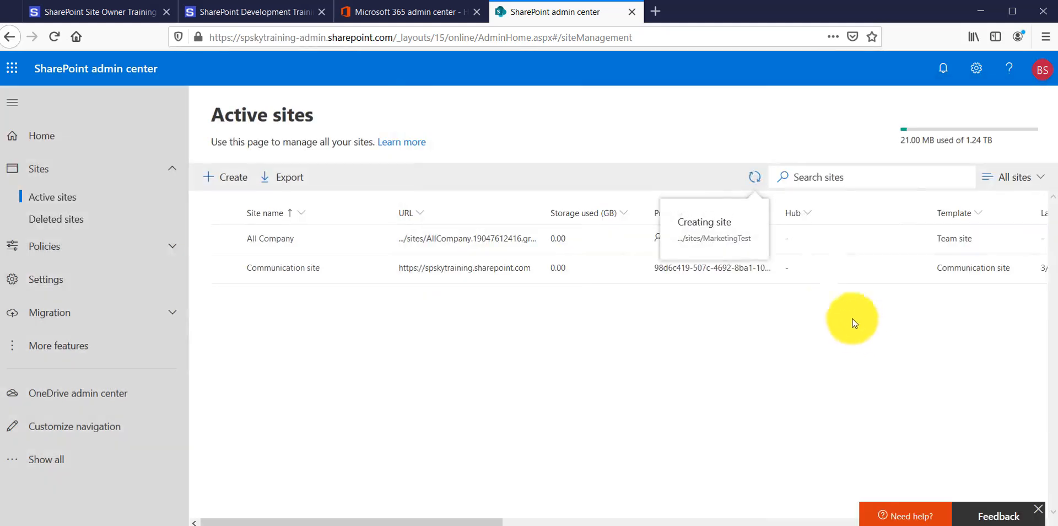
Open the new MarketingTest site from its details in the active sites list and check its web address
{"action": "left_click", "coordinate": [515, 37]}
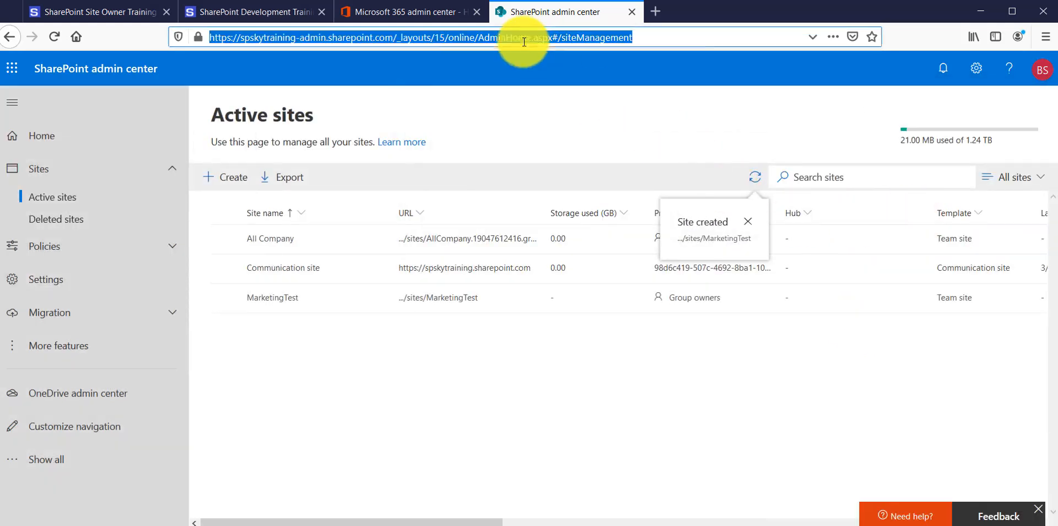
{"action": "left_click", "coordinate": [83, 138]}
{"action": "left_click", "coordinate": [87, 199]}
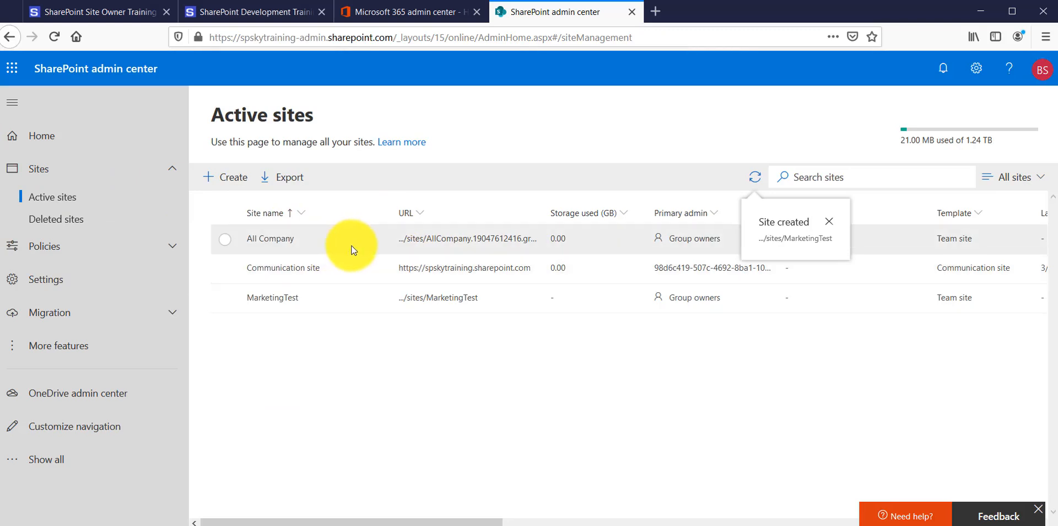
{"action": "left_click", "coordinate": [284, 299]}
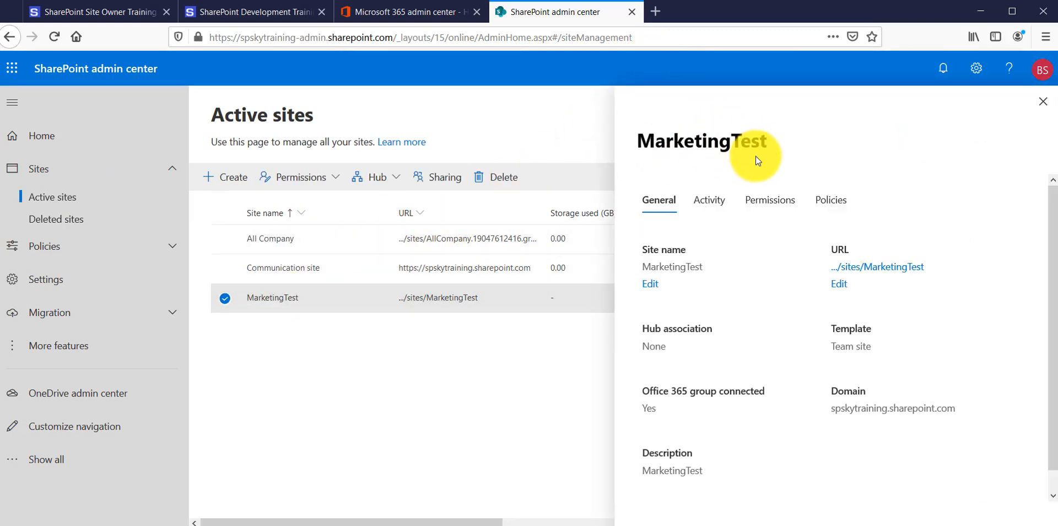
{"action": "left_click", "coordinate": [478, 270]}
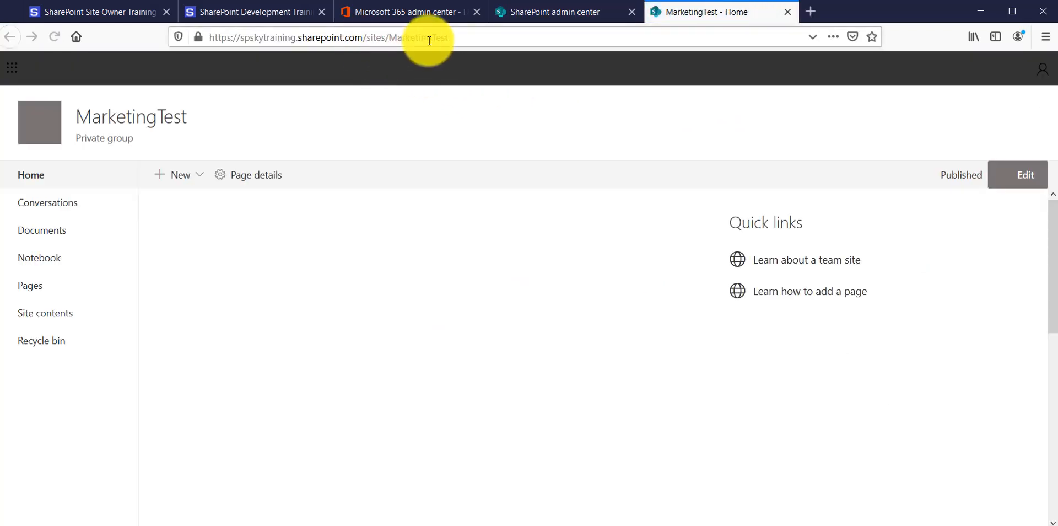
{"action": "left_click_drag", "start_coordinate": [389, 38], "coordinate": [511, 35]}
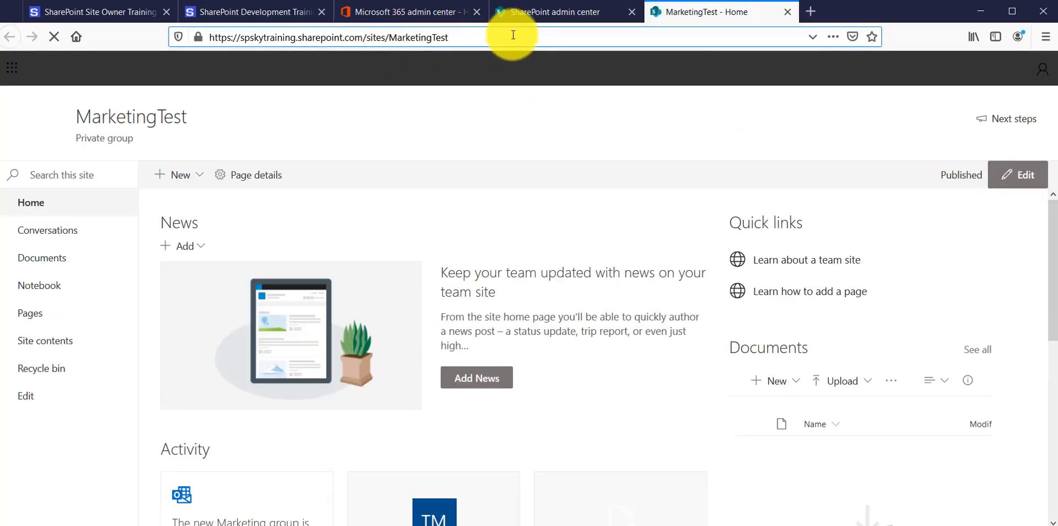
Back in the admin center, try changing MarketingTest's site address to TSInfoMarketingTest and TSInfoMarketing
{"action": "left_click", "coordinate": [517, 11]}
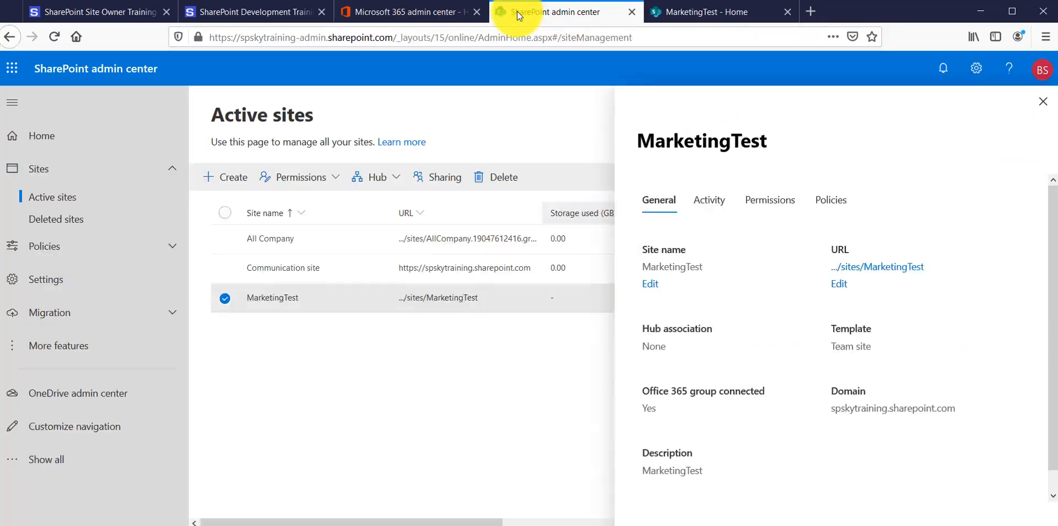
{"action": "left_click", "coordinate": [1042, 102]}
{"action": "left_click", "coordinate": [289, 298]}
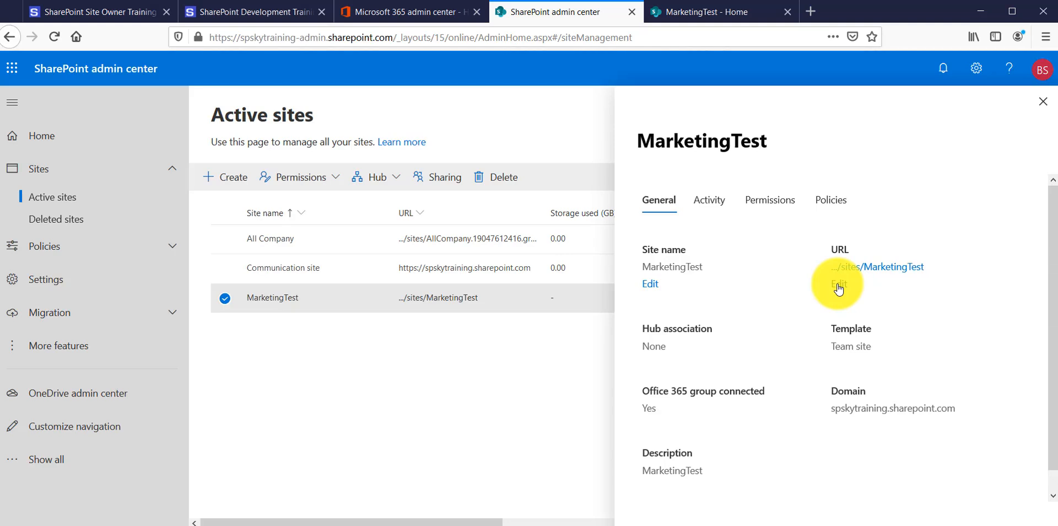
{"action": "left_click", "coordinate": [838, 284]}
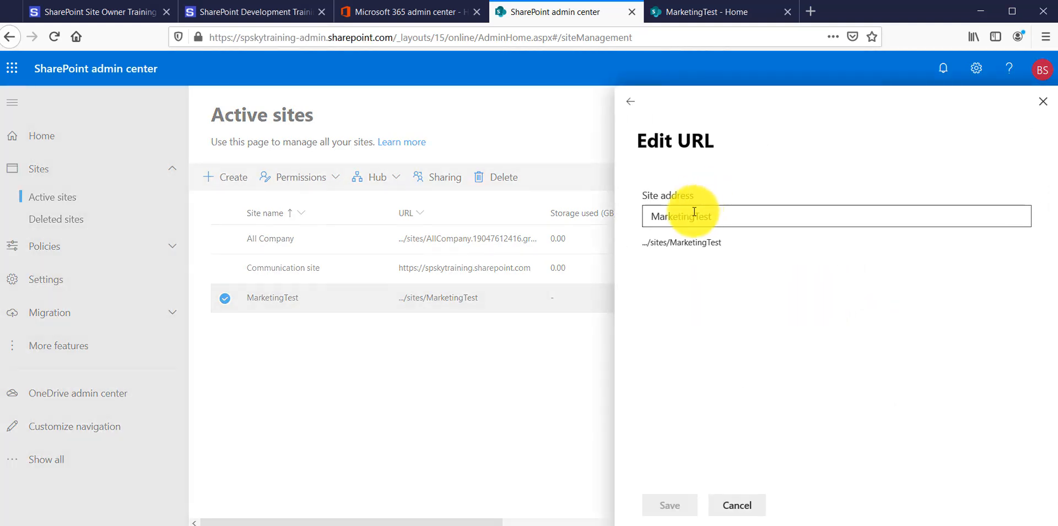
{"action": "left_click", "coordinate": [652, 216]}
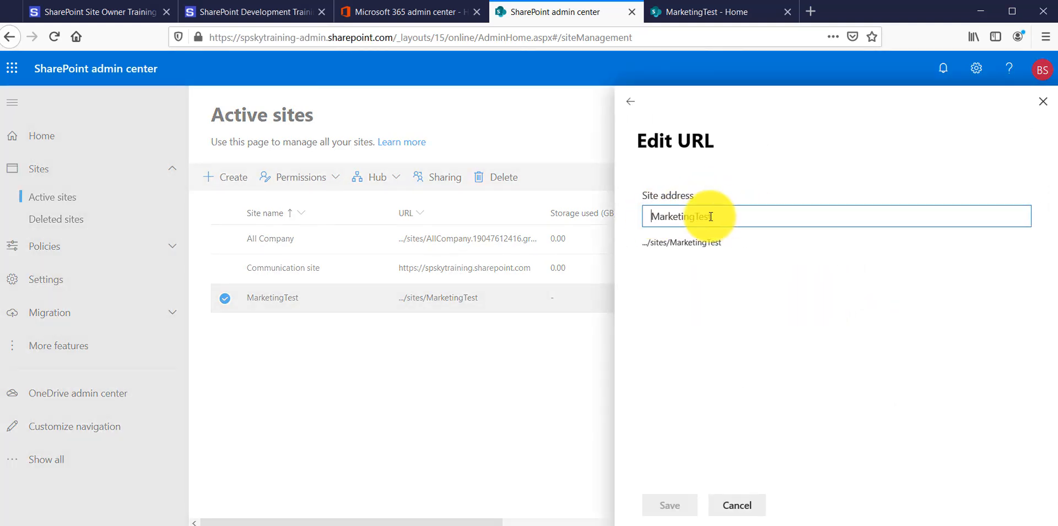
{"action": "type", "text": "TSIn"}
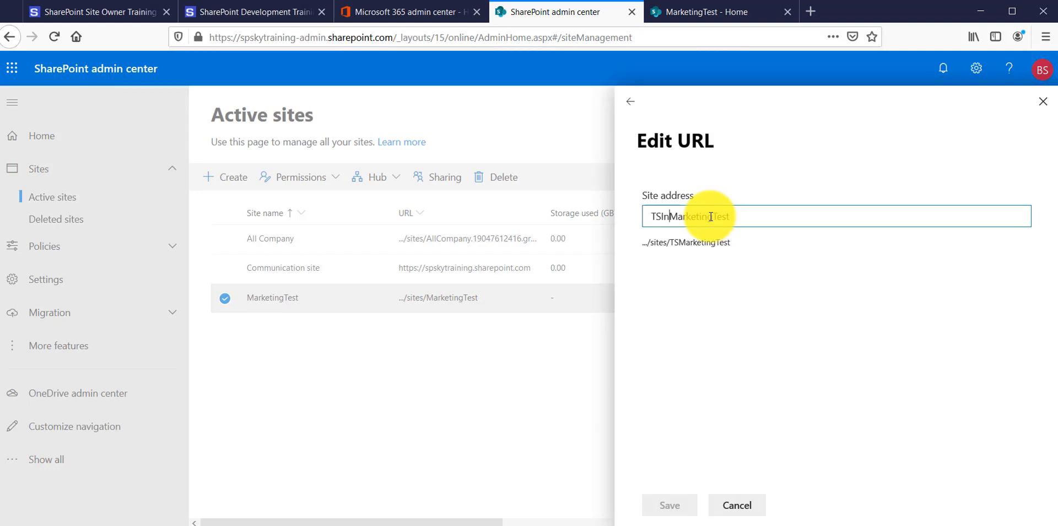
{"action": "type", "text": "fo"}
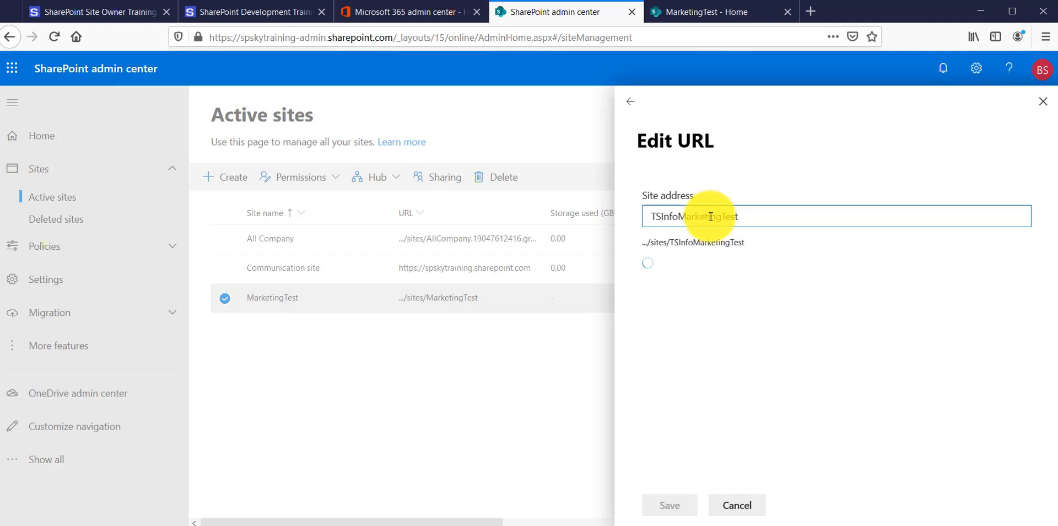
{"action": "key", "text": "BackSpace"}
{"action": "key", "text": "BackSpace"}
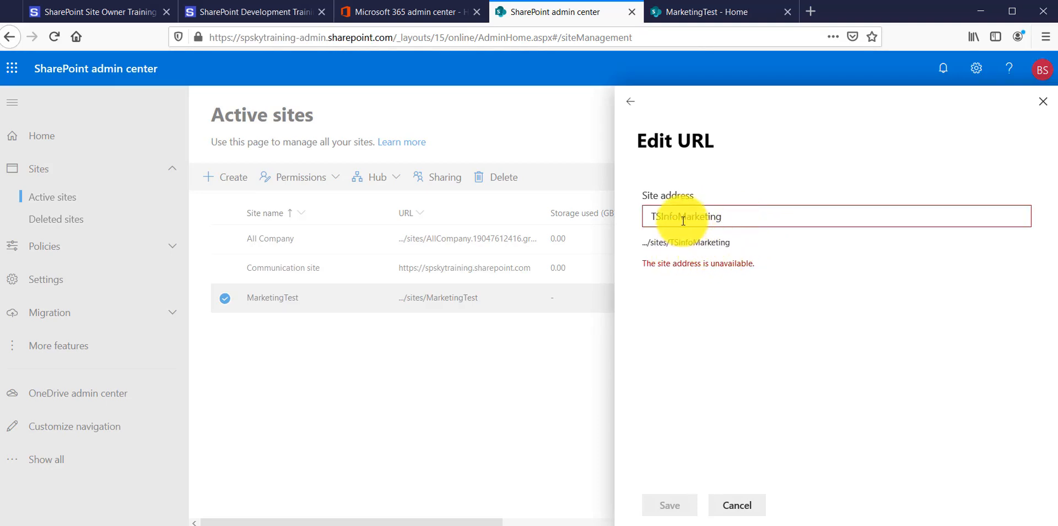
Try Marketing and MarketingSite as the site address, and discard the URL edit
{"action": "left_click_drag", "start_coordinate": [682, 216], "coordinate": [650, 216]}
{"action": "key", "text": "BackSpace"}
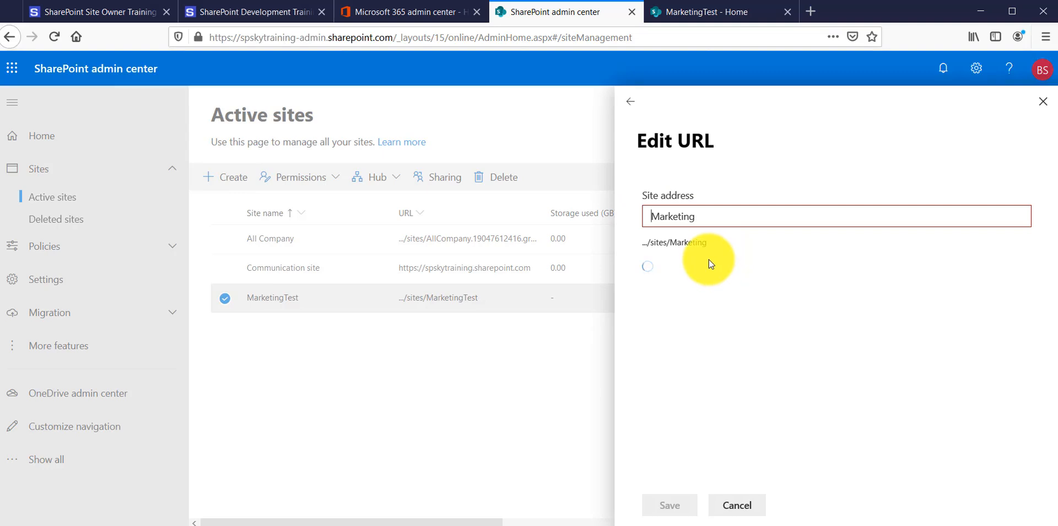
{"action": "left_click", "coordinate": [737, 220]}
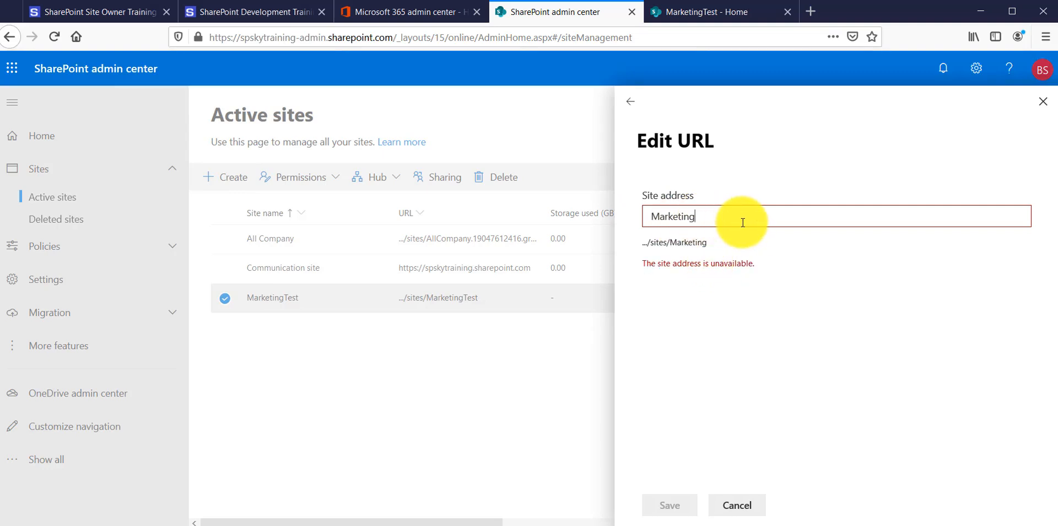
{"action": "key", "text": "BackSpace"}
{"action": "key", "text": "BackSpace"}
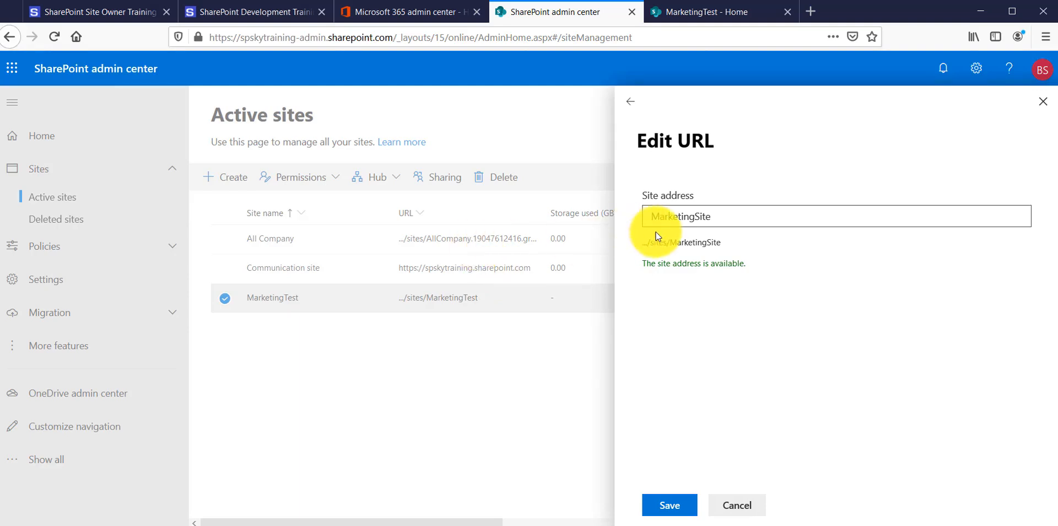
{"action": "left_click", "coordinate": [722, 216]}
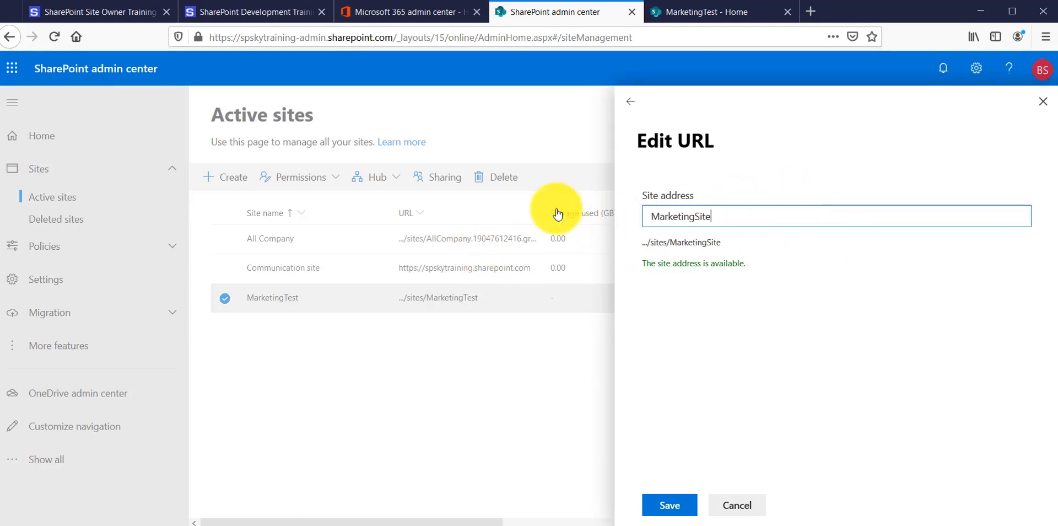
{"action": "left_click", "coordinate": [745, 508]}
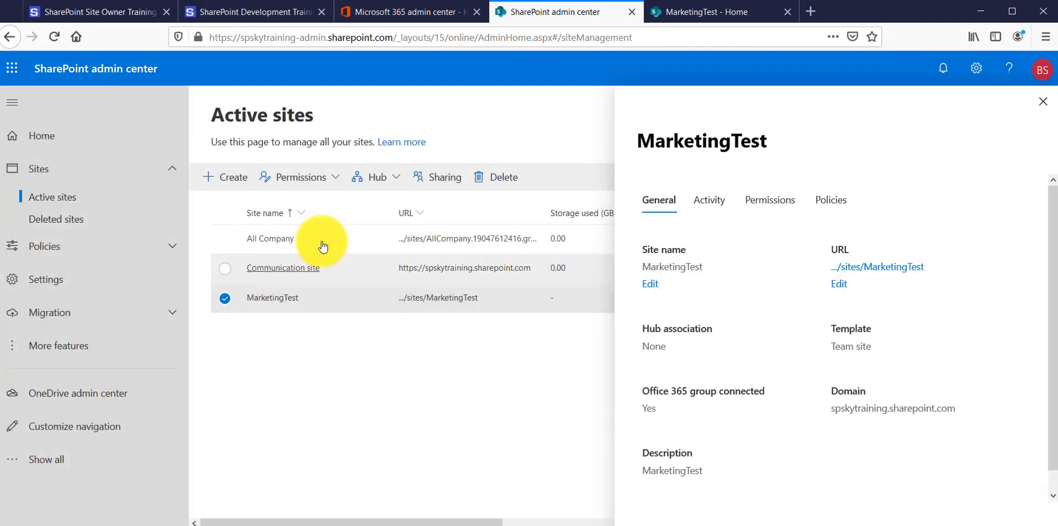
Deselect MarketingTest, review the deleted sites and their URLs, and return to the active sites list
{"action": "left_click", "coordinate": [1041, 102]}
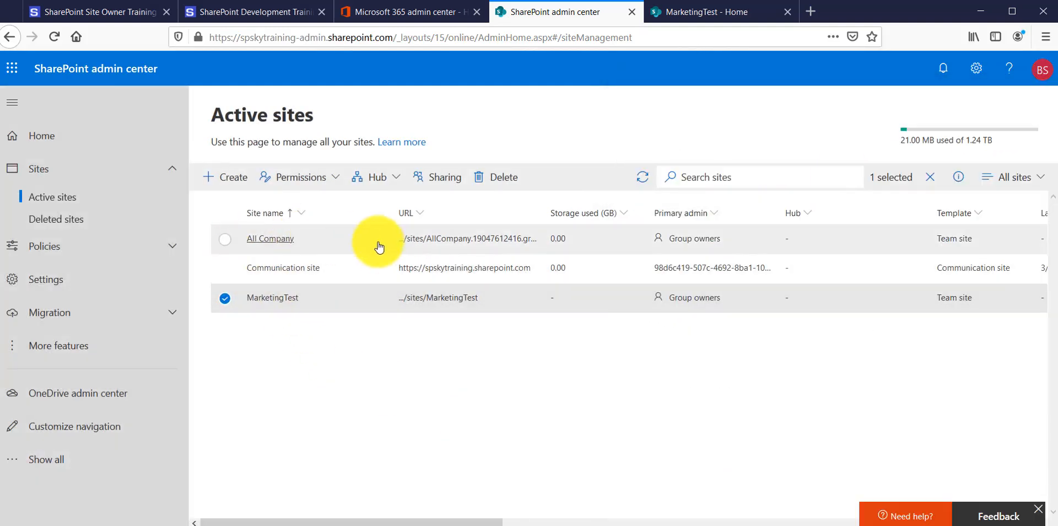
{"action": "left_click", "coordinate": [226, 298]}
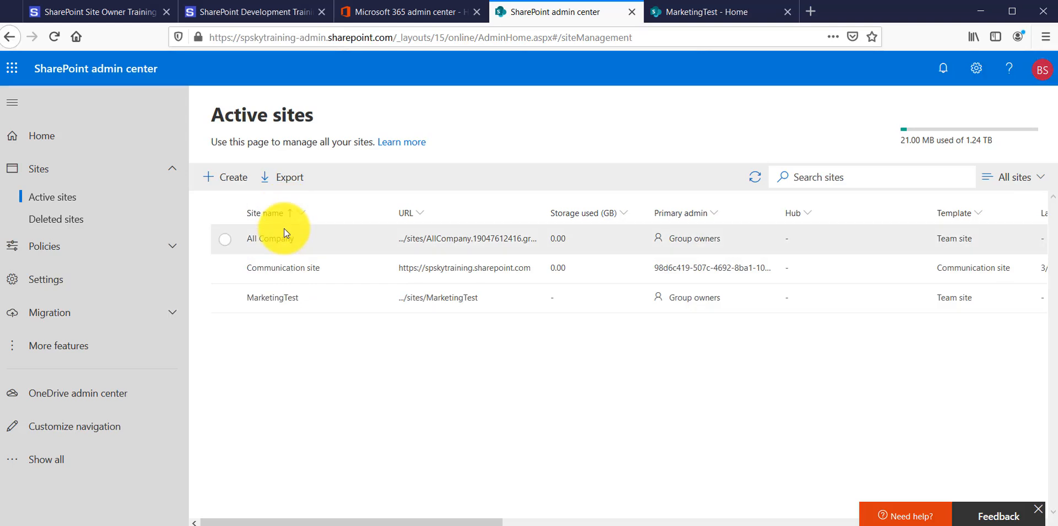
{"action": "left_click", "coordinate": [63, 220]}
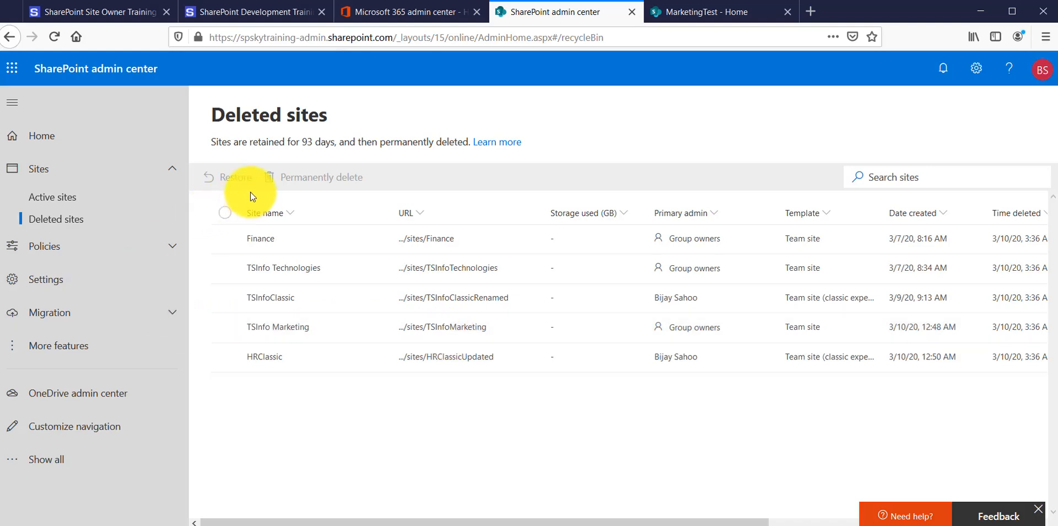
{"action": "left_click", "coordinate": [100, 199]}
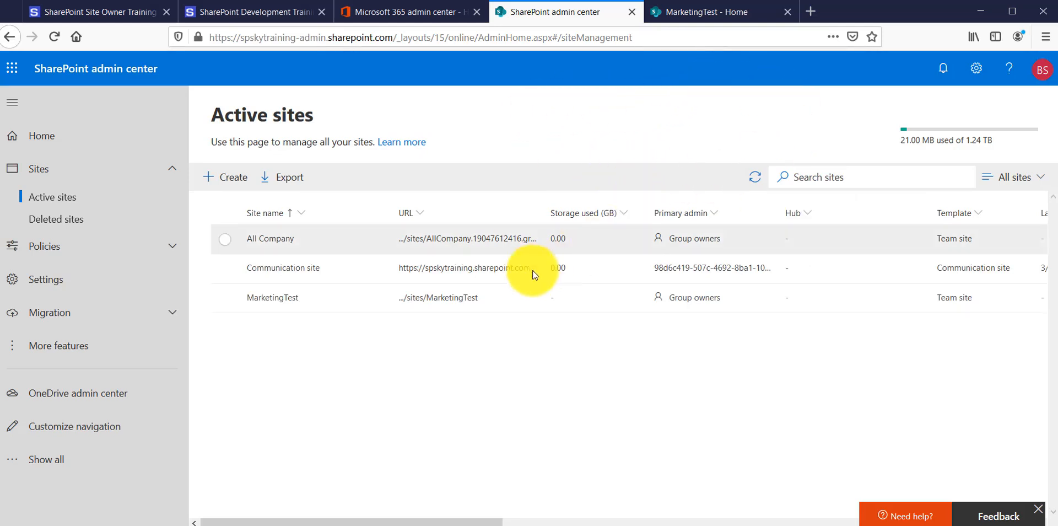
Change the MarketingTest site's address to MarketingSite and save the new URL
{"action": "left_click", "coordinate": [285, 300]}
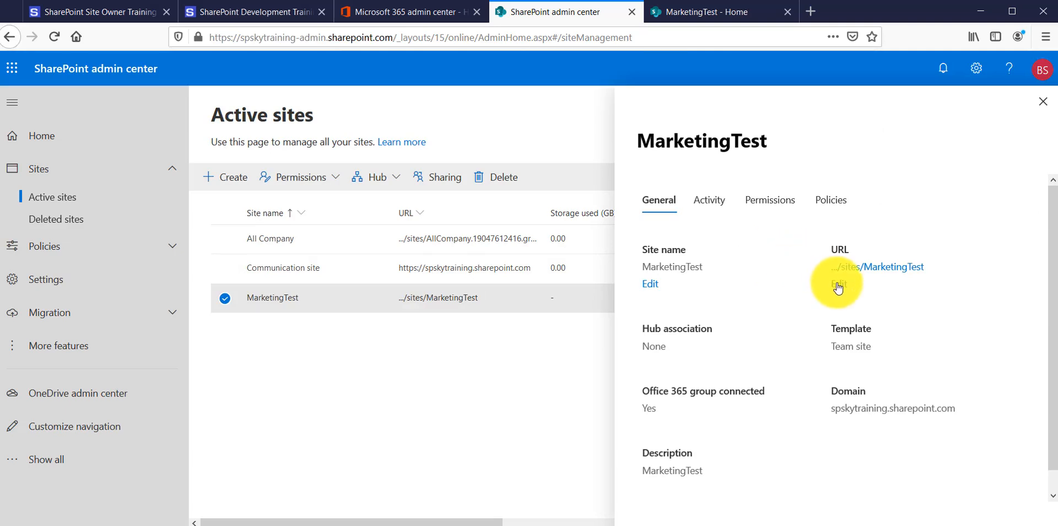
{"action": "left_click", "coordinate": [837, 285]}
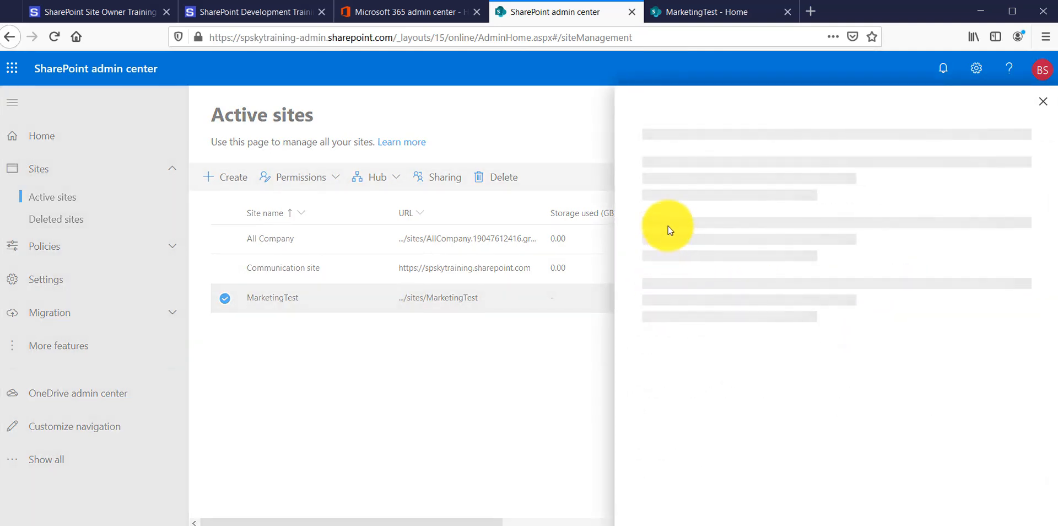
{"action": "left_click_drag", "start_coordinate": [693, 216], "coordinate": [817, 249]}
{"action": "type", "text": "S"}
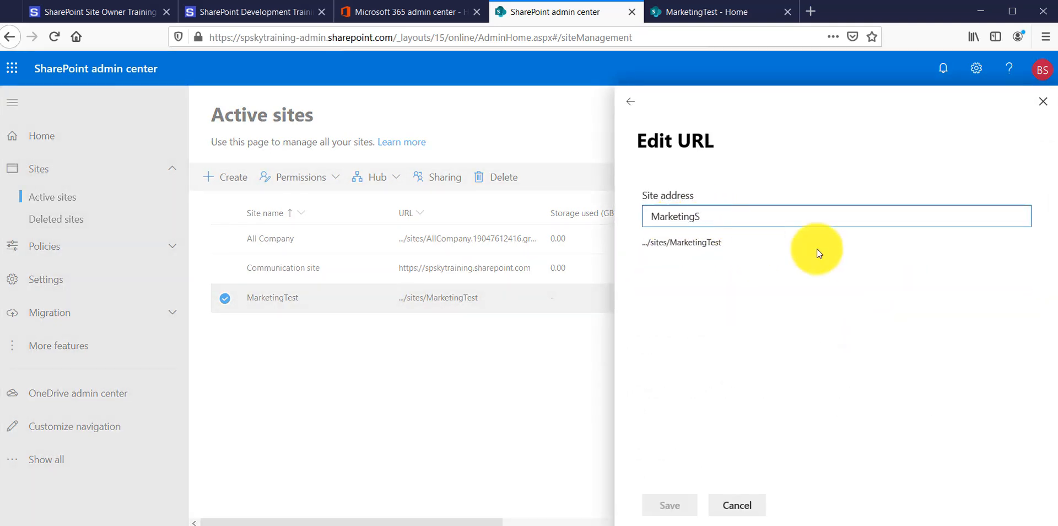
{"action": "type", "text": "ite"}
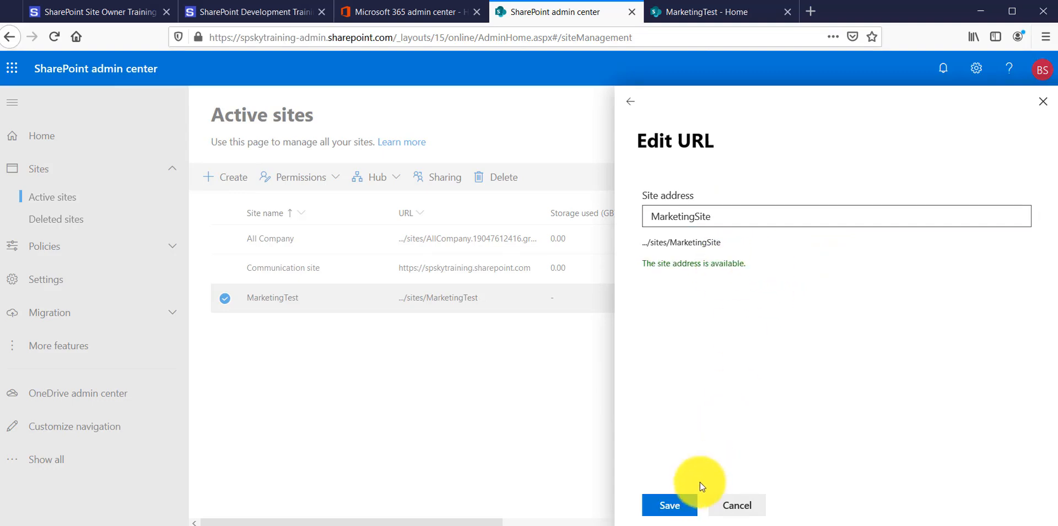
{"action": "left_click", "coordinate": [679, 503]}
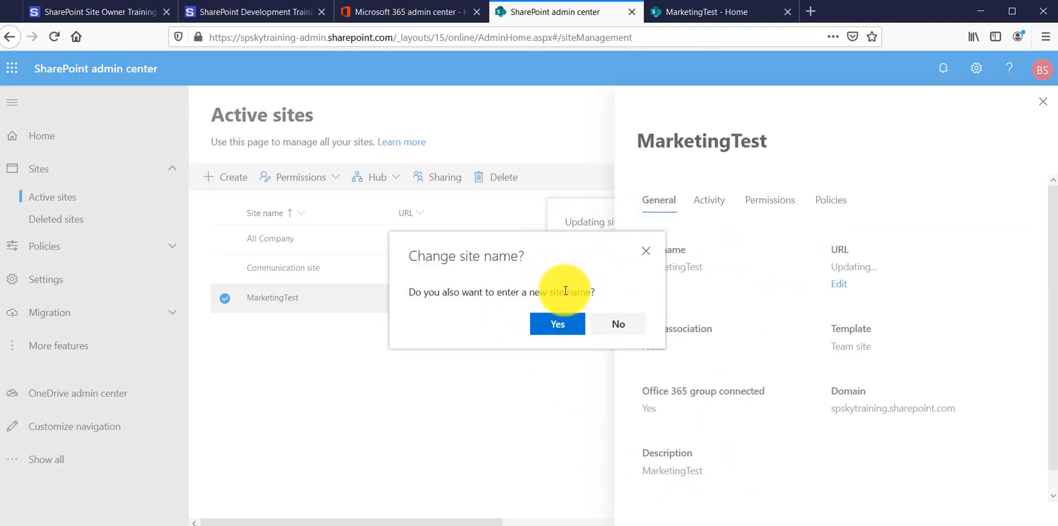
Accept the offer to also change the site name, and rename the site as Marketing Team Site
{"action": "left_click_drag", "start_coordinate": [409, 292], "coordinate": [596, 292]}
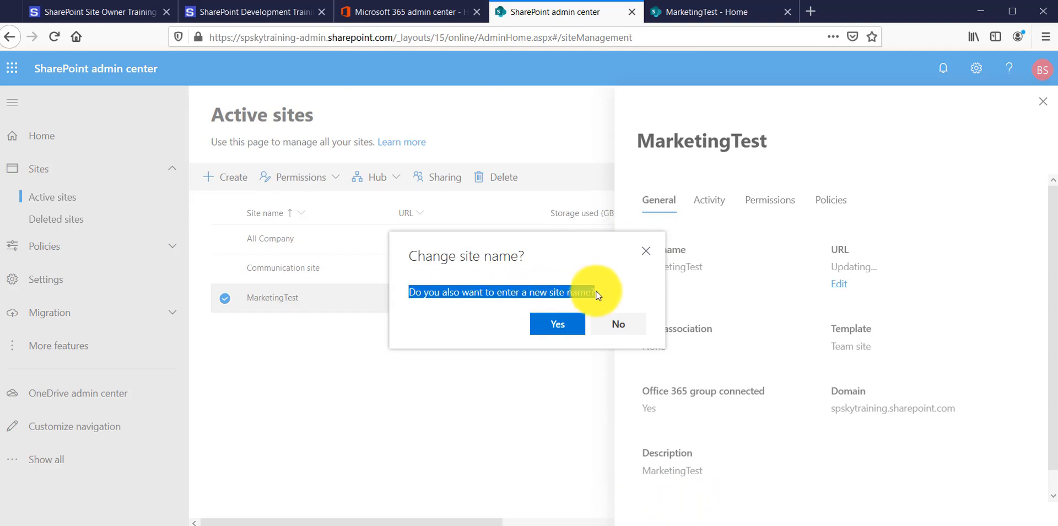
{"action": "left_click", "coordinate": [548, 321]}
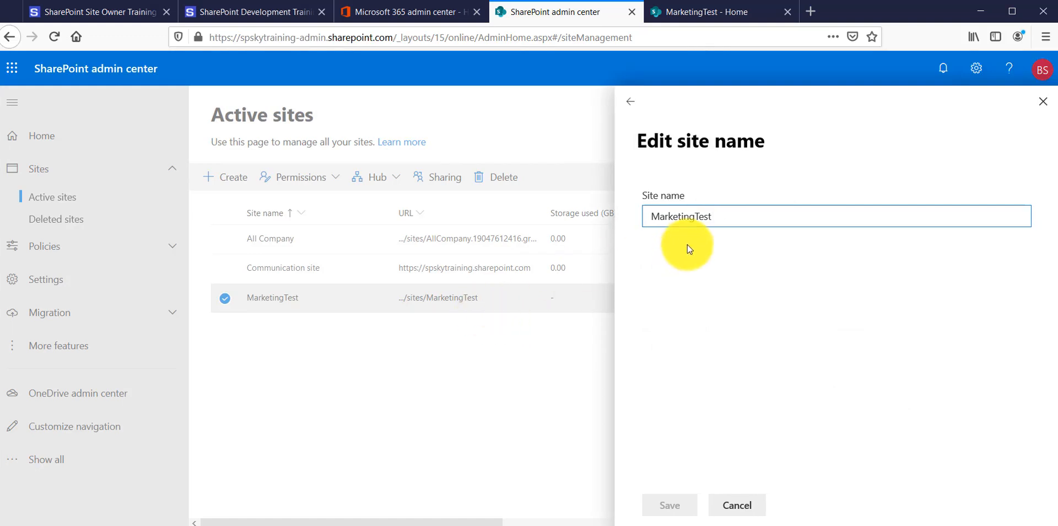
{"action": "double_click", "coordinate": [705, 216]}
{"action": "left_click", "coordinate": [708, 218]}
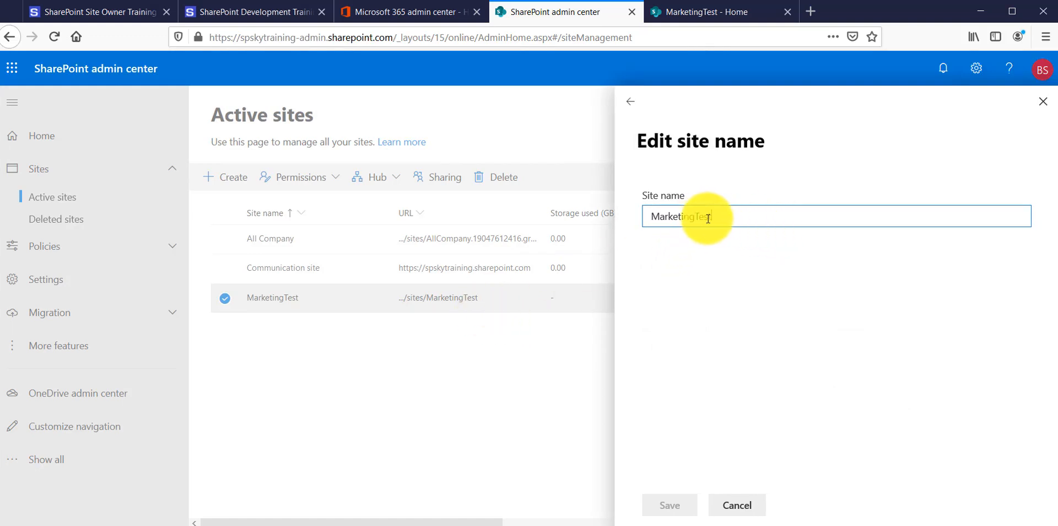
{"action": "left_click_drag", "start_coordinate": [711, 217], "coordinate": [693, 217]}
{"action": "key", "text": "BackSpace"}
{"action": "type", "text": "Te"}
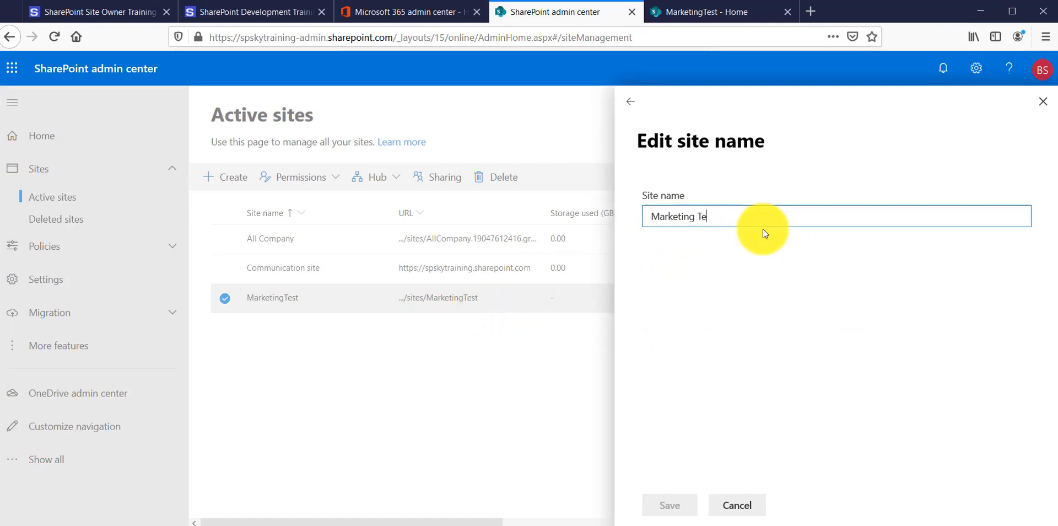
{"action": "type", "text": "am Site"}
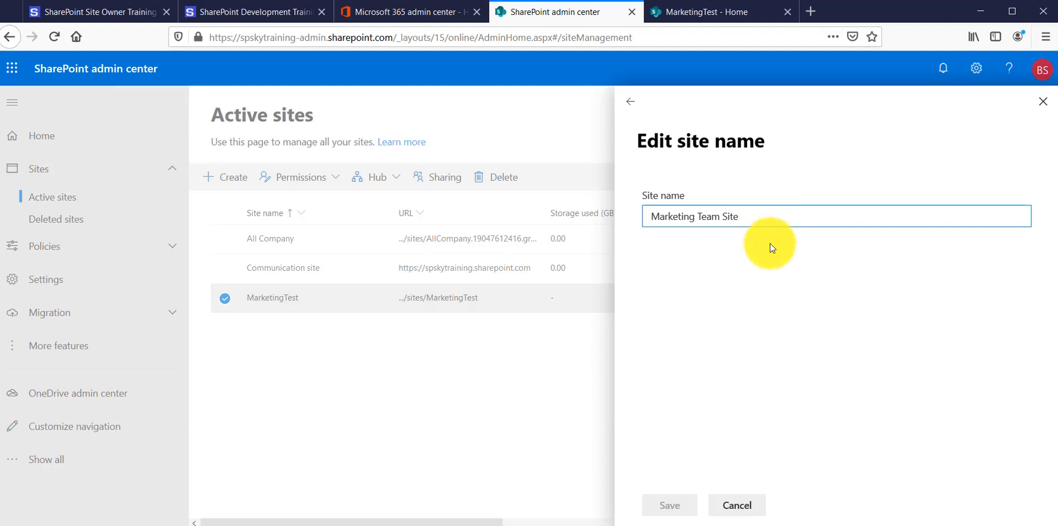
{"action": "left_click", "coordinate": [773, 322]}
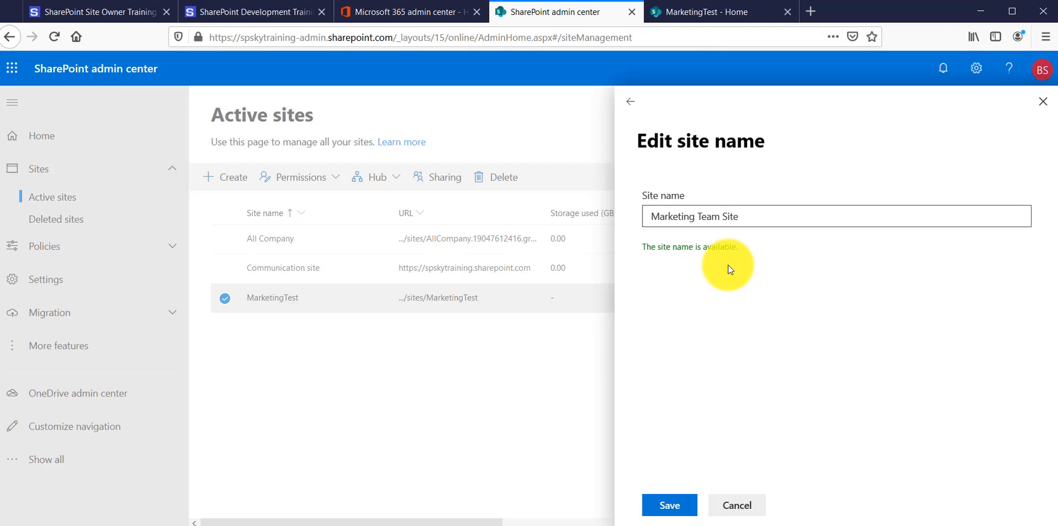
{"action": "left_click", "coordinate": [669, 505]}
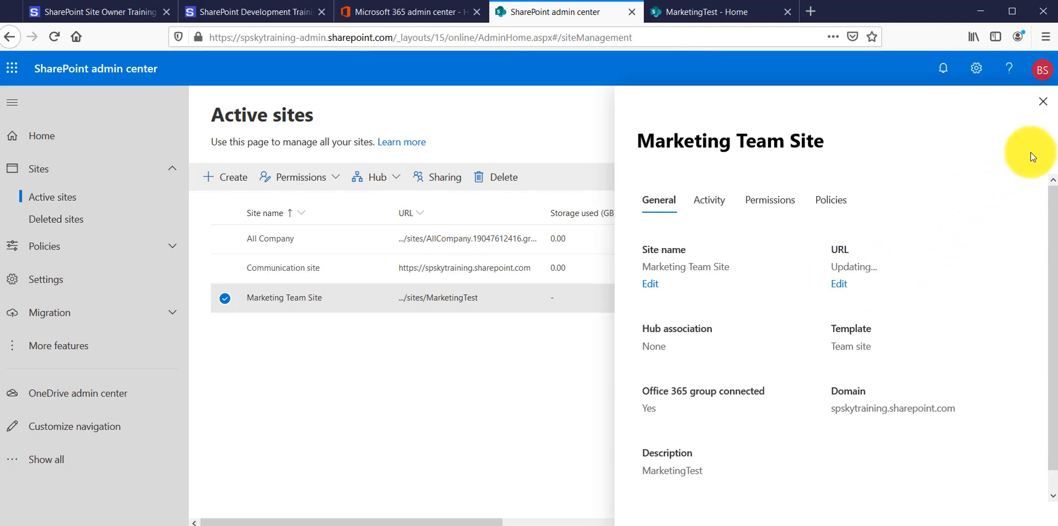
Check the progress of the site address update and reload the active sites page
{"action": "left_click_drag", "start_coordinate": [832, 267], "coordinate": [879, 267]}
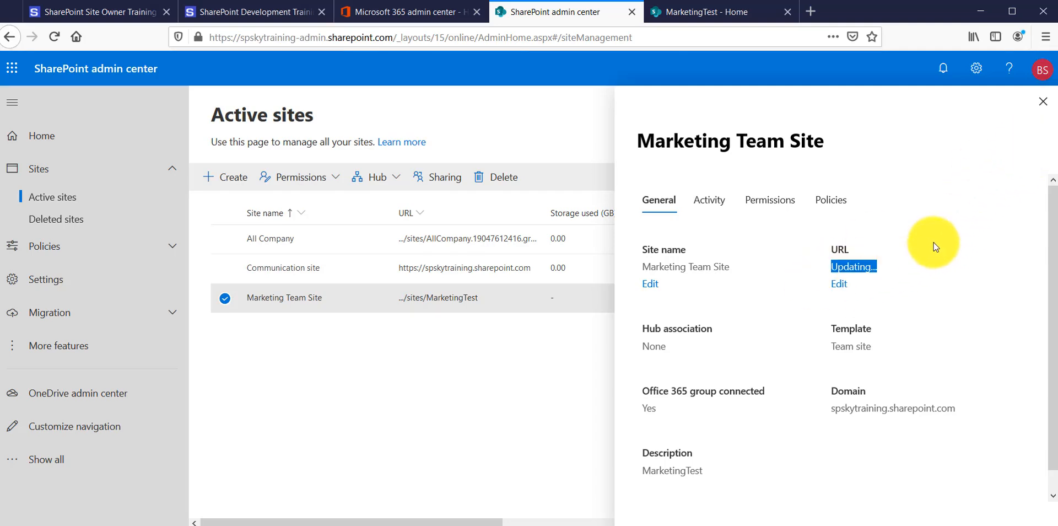
{"action": "left_click", "coordinate": [1043, 102]}
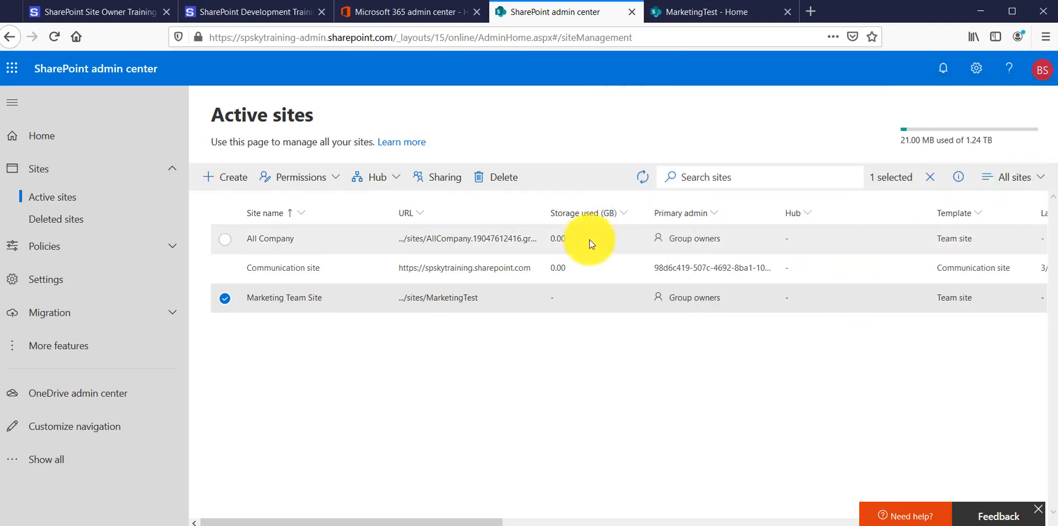
{"action": "left_click", "coordinate": [644, 185]}
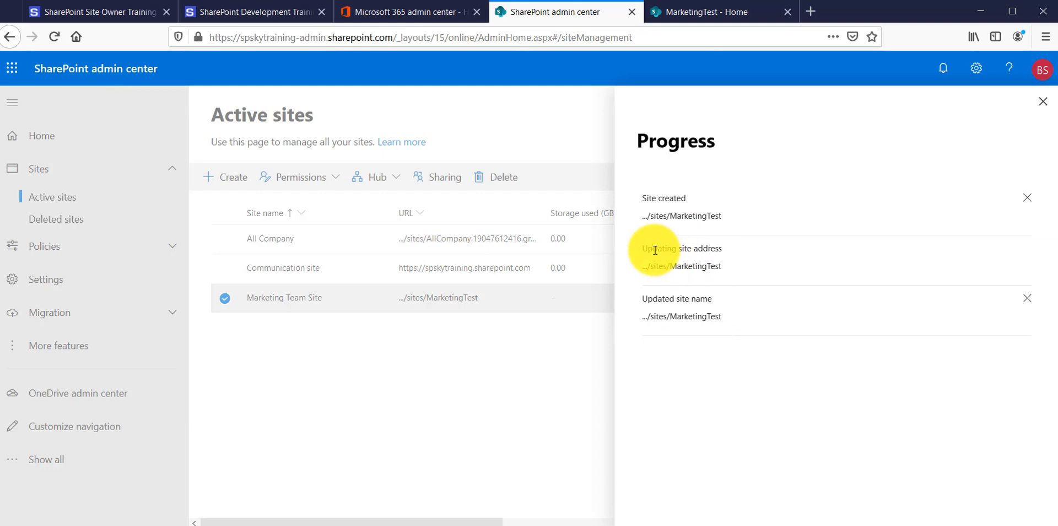
{"action": "left_click_drag", "start_coordinate": [653, 248], "coordinate": [722, 250]}
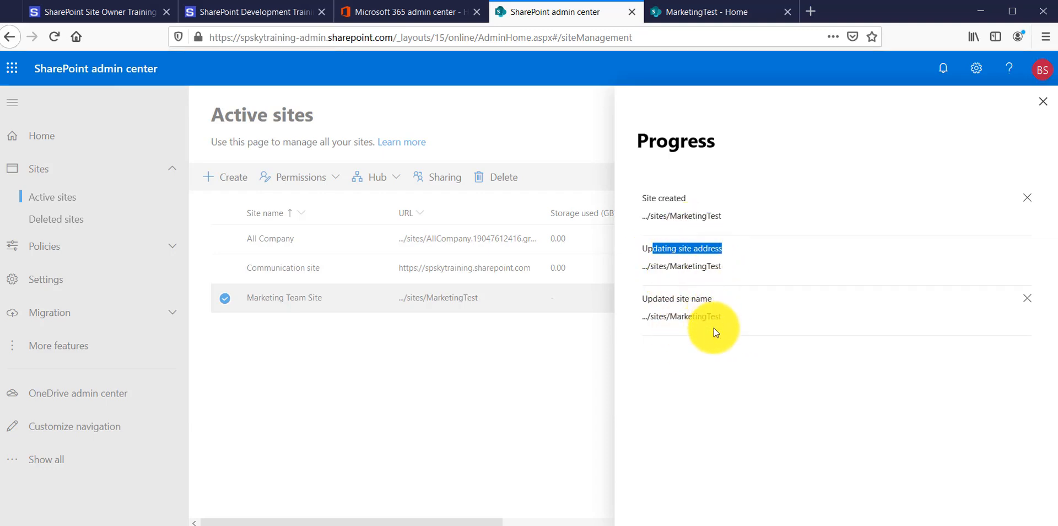
{"action": "left_click", "coordinate": [1043, 101]}
{"action": "left_click", "coordinate": [497, 39]}
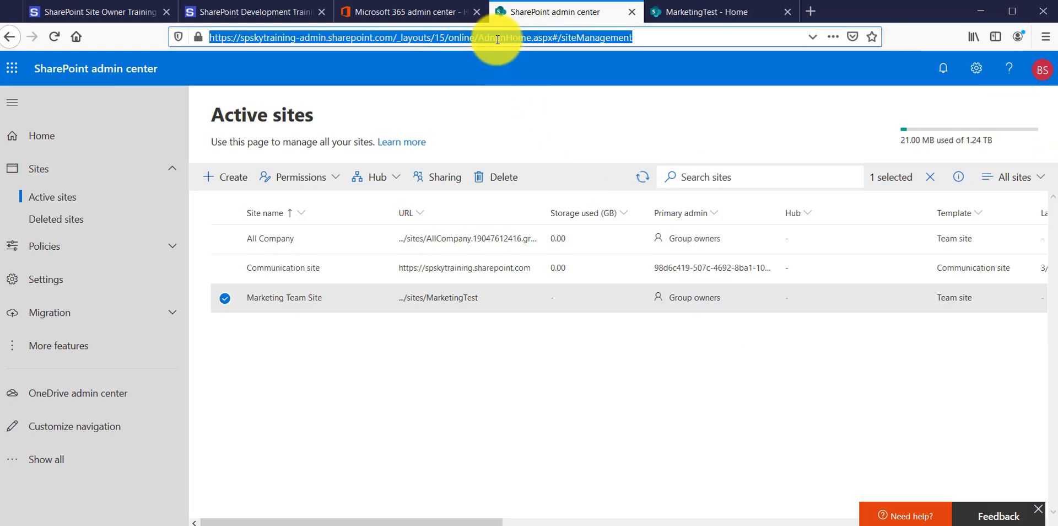
{"action": "key", "text": "Return"}
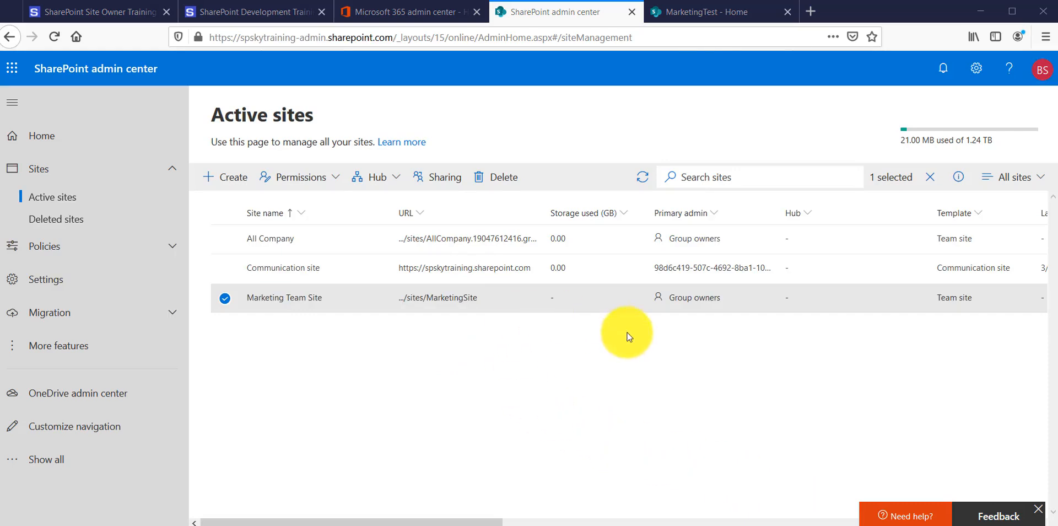
Open Marketing Team Site from its details, load the site again in the old MarketingTest tab, and check both web addresses
{"action": "left_click", "coordinate": [464, 306]}
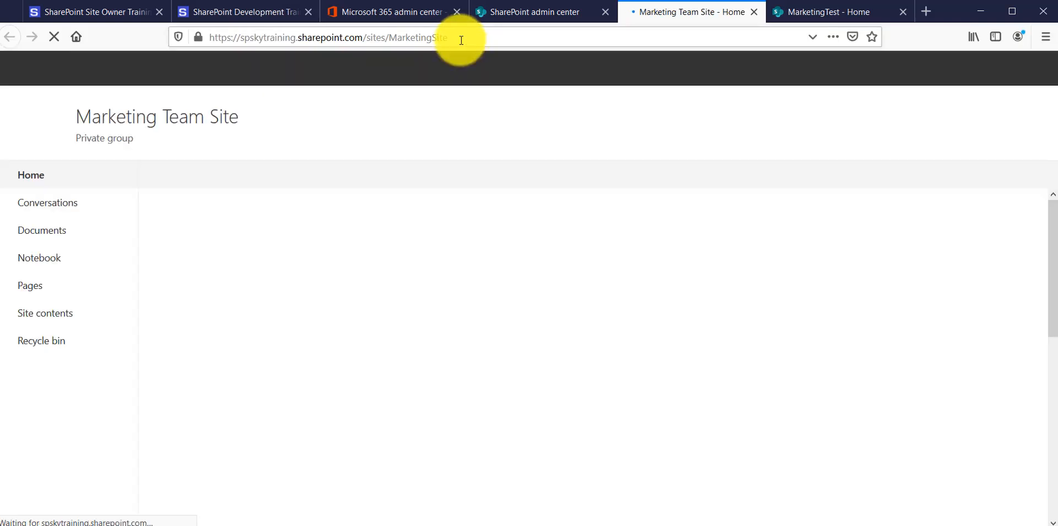
{"action": "left_click_drag", "start_coordinate": [461, 40], "coordinate": [189, 34]}
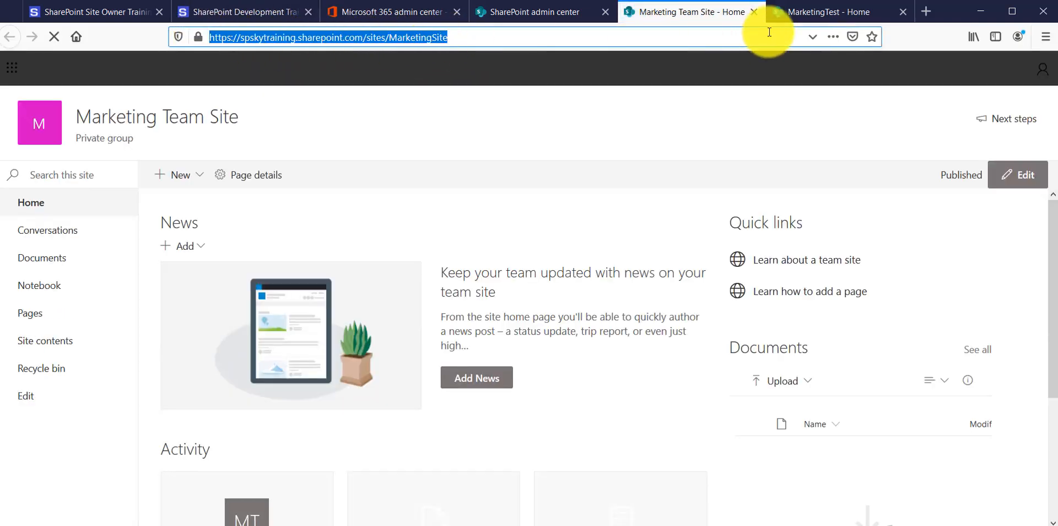
{"action": "left_click", "coordinate": [816, 13]}
{"action": "left_click", "coordinate": [503, 35]}
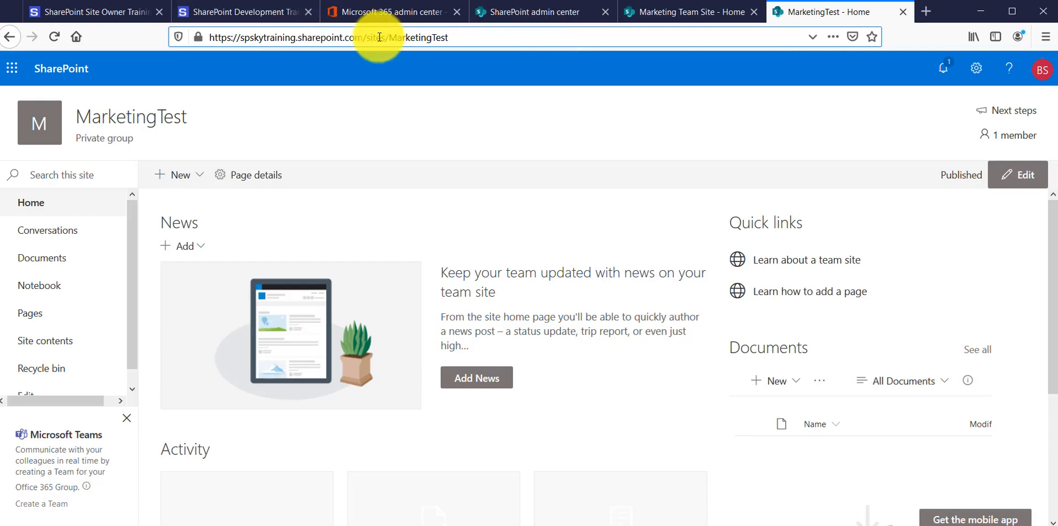
{"action": "left_click_drag", "start_coordinate": [434, 37], "coordinate": [461, 37]}
{"action": "type", "text": "Site"}
{"action": "key", "text": "Return"}
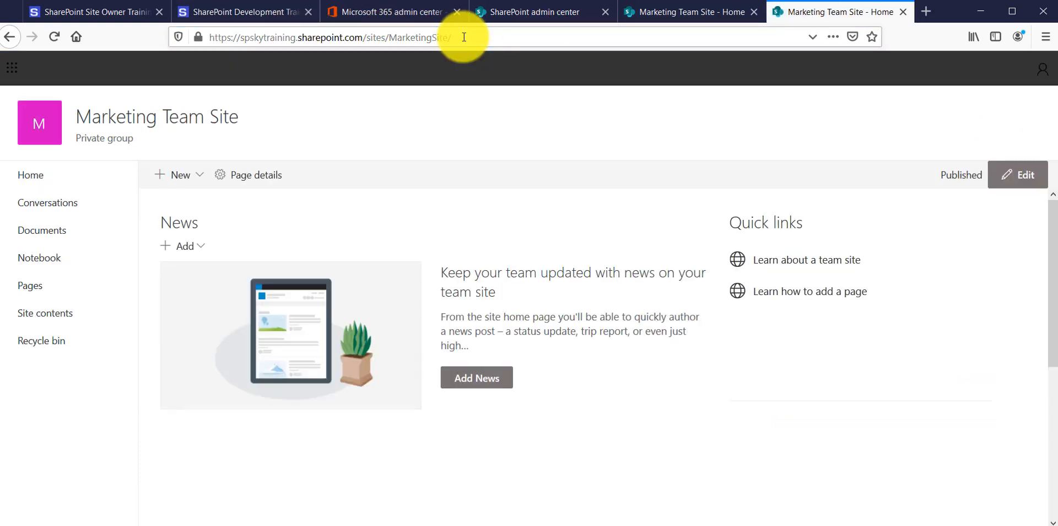
{"action": "left_click_drag", "start_coordinate": [464, 37], "coordinate": [392, 34]}
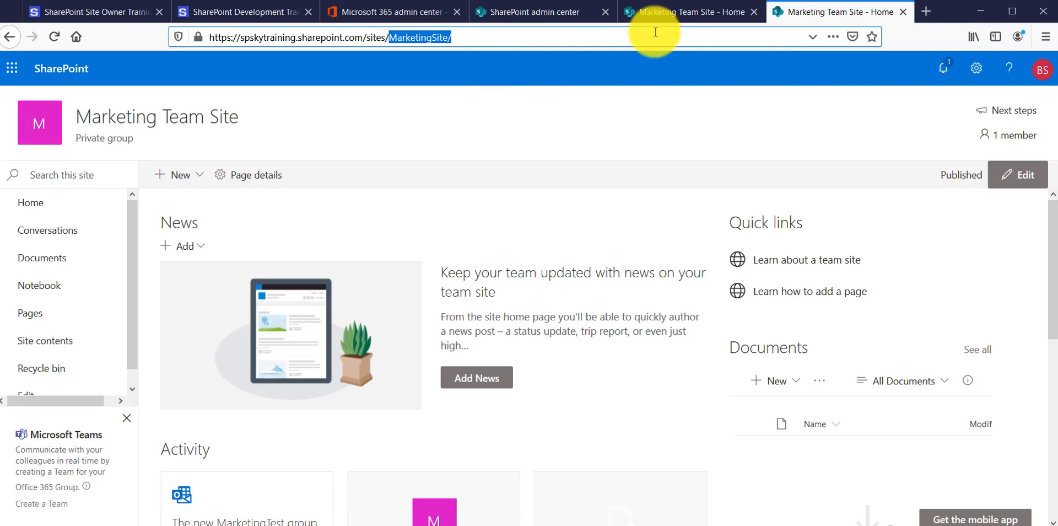
Return to the SharePoint admin center, close the site details, and open the classic site collections page from the additional features
{"action": "left_click", "coordinate": [566, 16]}
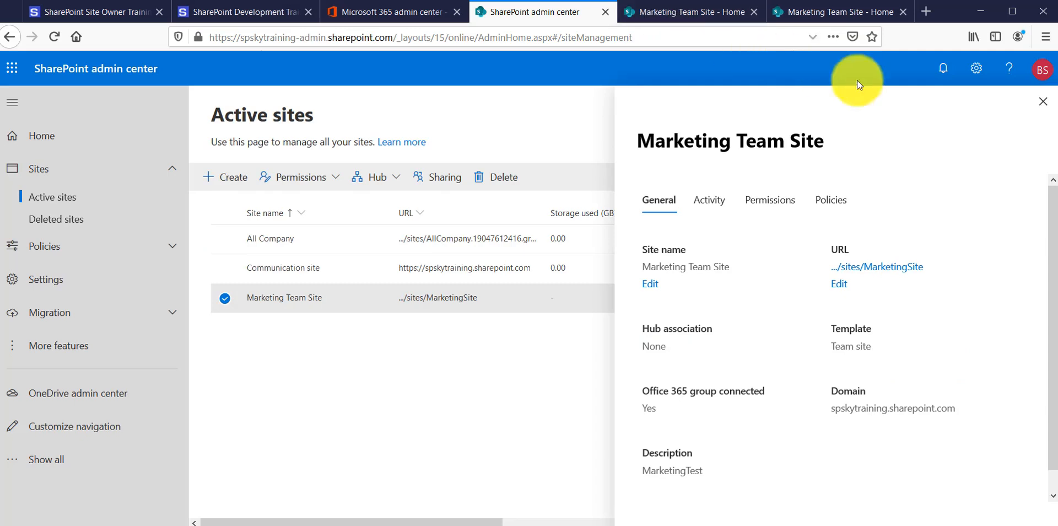
{"action": "left_click", "coordinate": [1042, 101]}
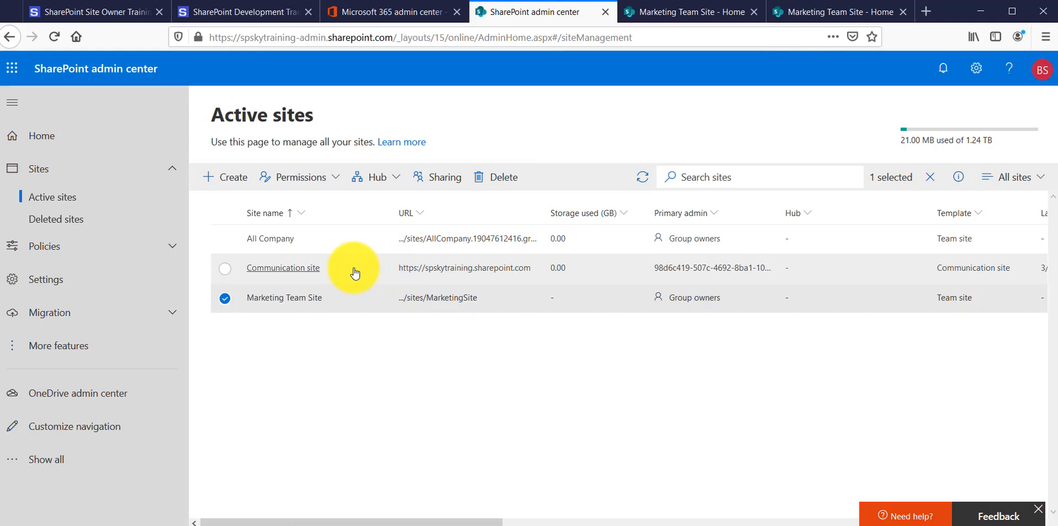
{"action": "left_click", "coordinate": [83, 136]}
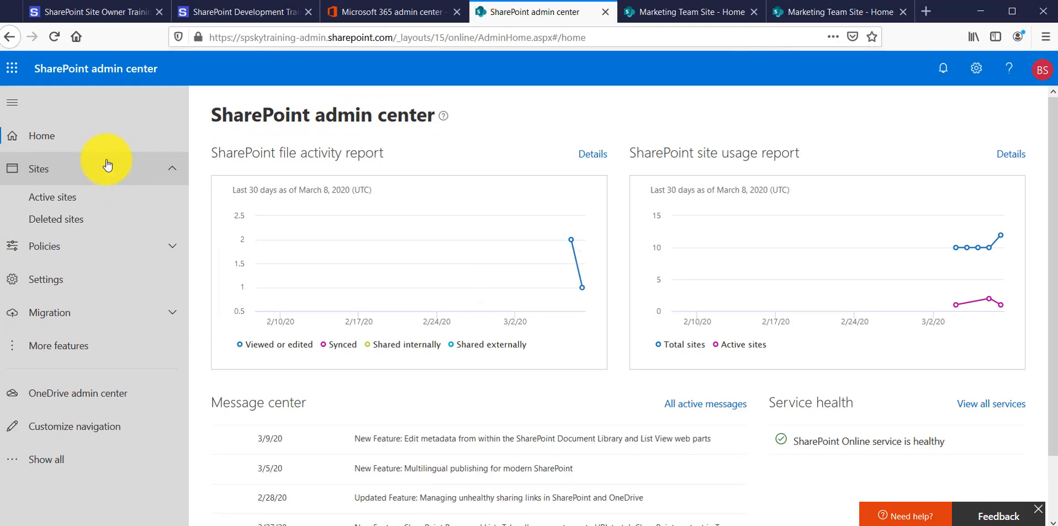
{"action": "left_click", "coordinate": [70, 345]}
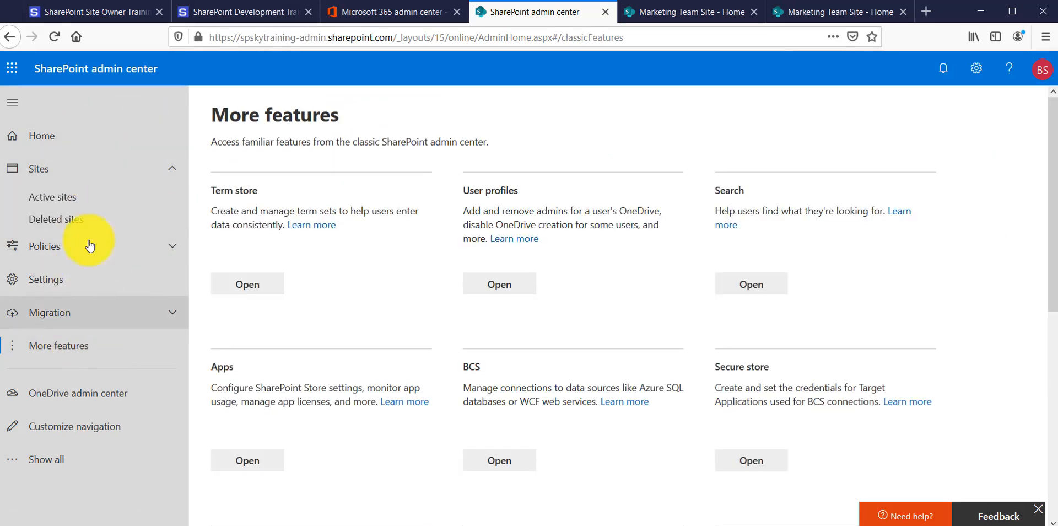
{"action": "scroll", "coordinate": [371, 246], "scroll_direction": "down", "scroll_amount": 7}
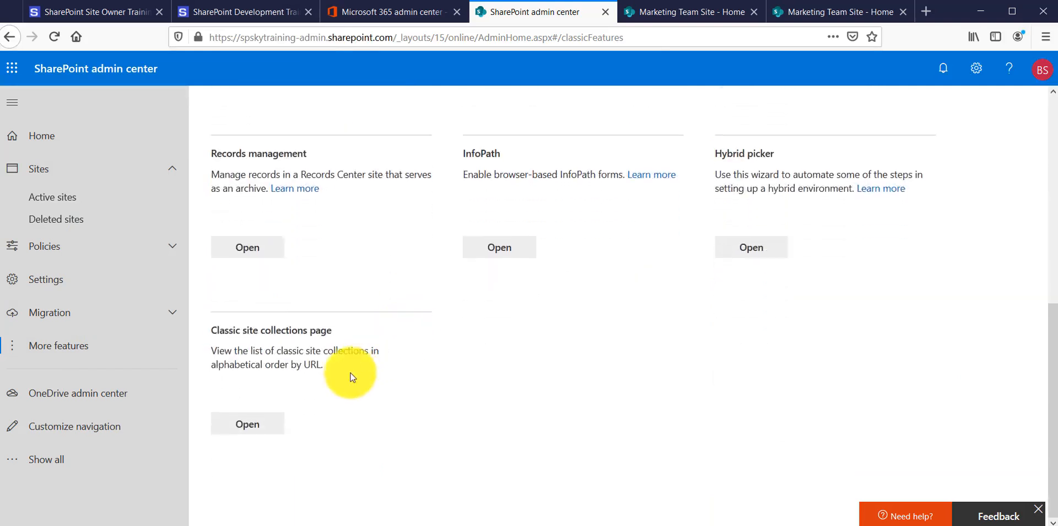
{"action": "left_click_drag", "start_coordinate": [217, 330], "coordinate": [350, 331]}
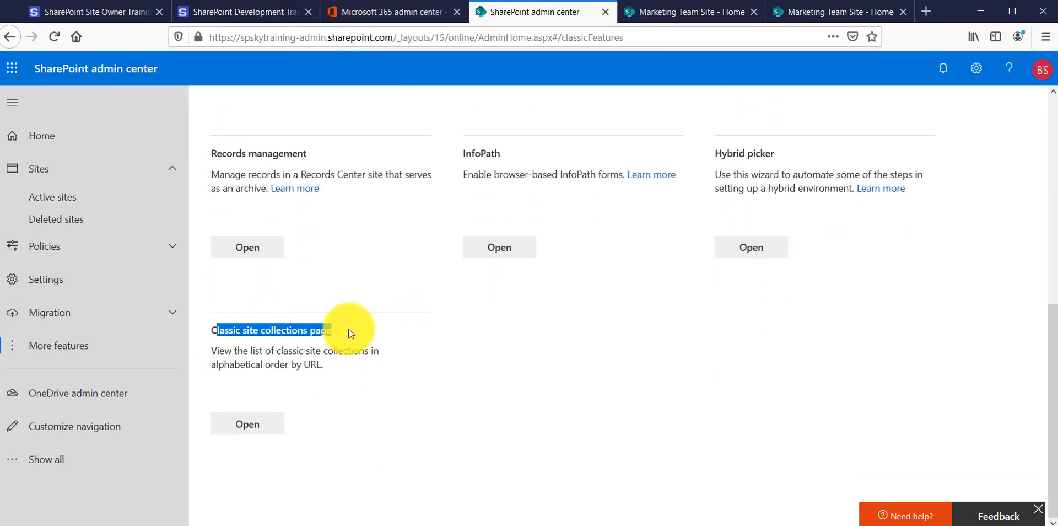
{"action": "left_click", "coordinate": [270, 427]}
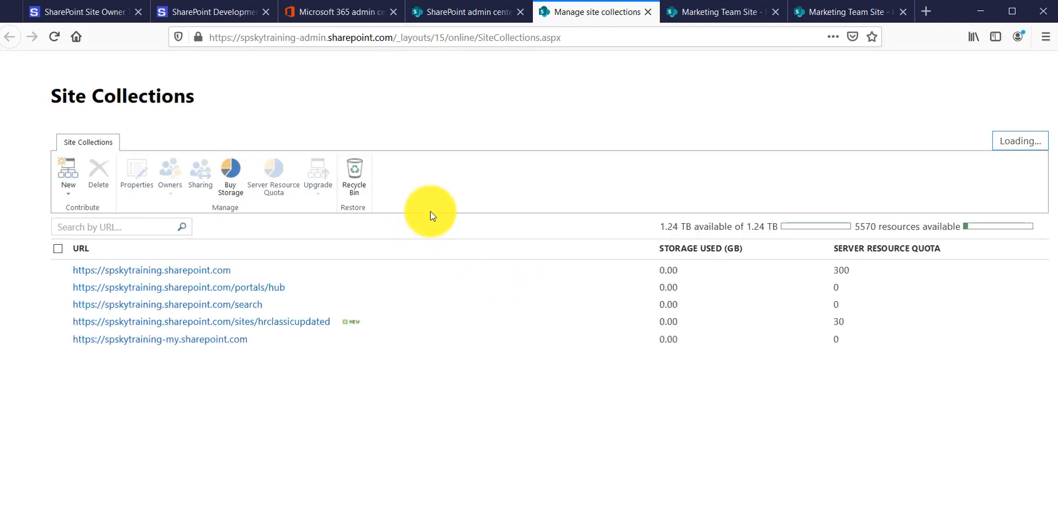
Start a new site collection titled ITTest at /sites/ITTest with the Team site (classic experience) template
{"action": "left_click", "coordinate": [68, 197]}
{"action": "left_click", "coordinate": [75, 211]}
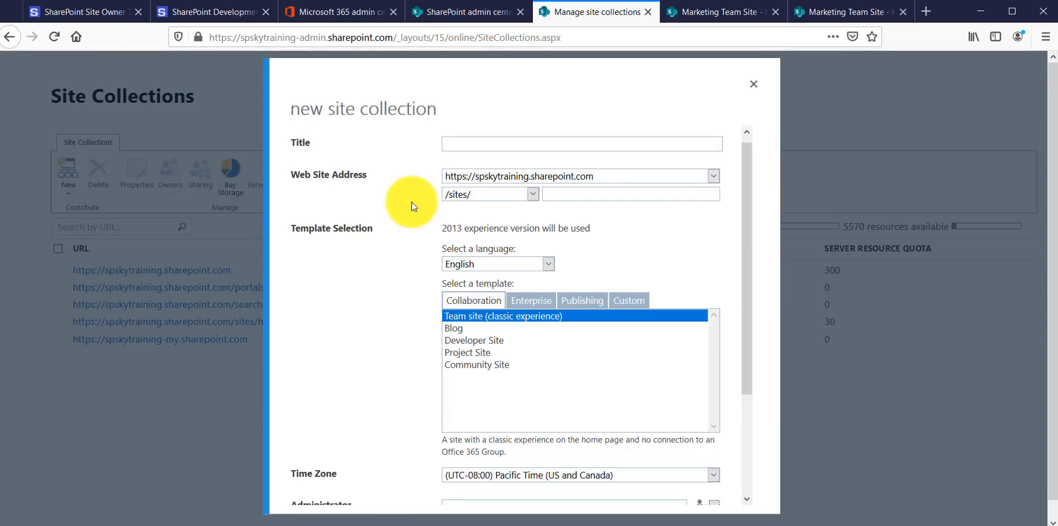
{"action": "left_click", "coordinate": [482, 144]}
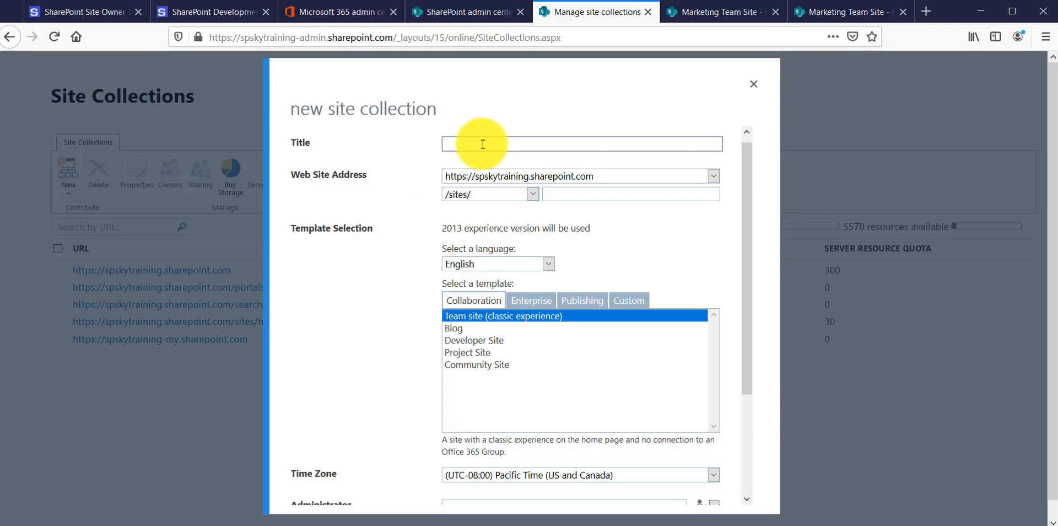
{"action": "type", "text": "I"}
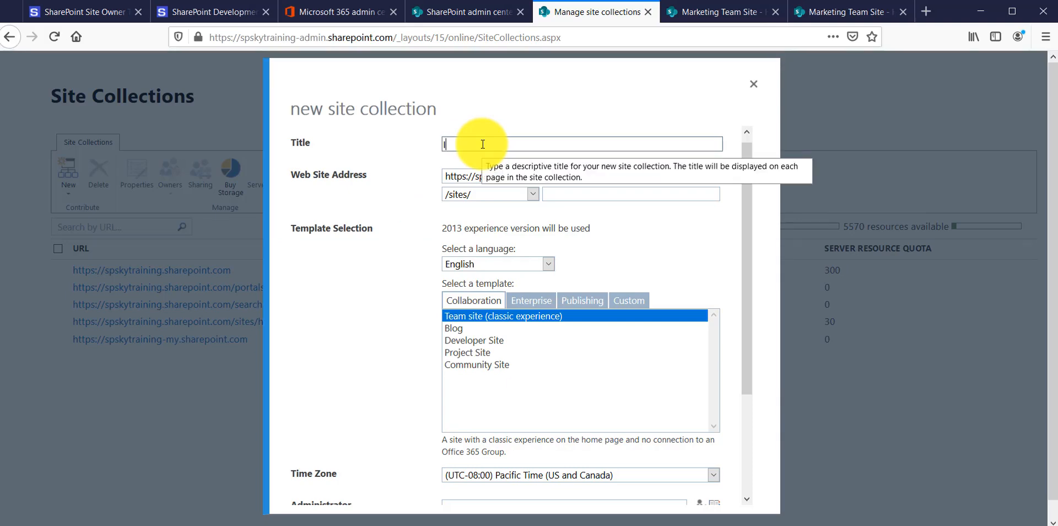
{"action": "type", "text": "TTest"}
{"action": "left_click", "coordinate": [562, 195]}
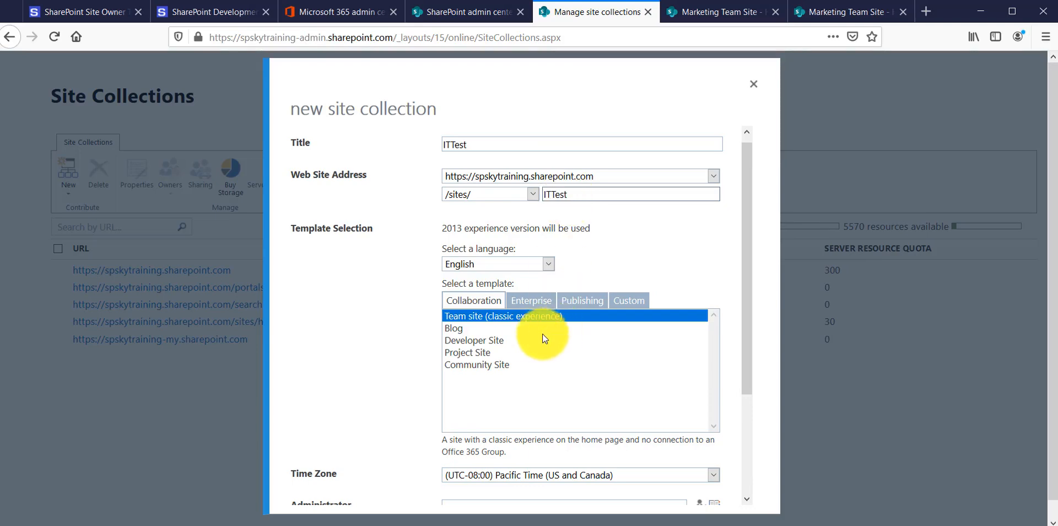
{"action": "left_click", "coordinate": [464, 316]}
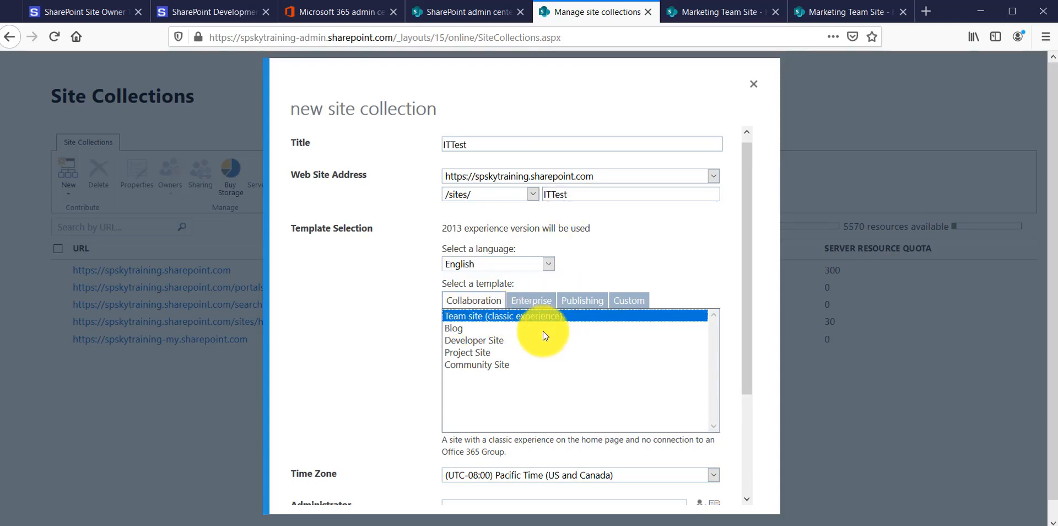
Enter the site administrator's name, set the server resource quota to 30, create the ITTest site collection, and reload the site collections page
{"action": "scroll", "coordinate": [485, 325], "scroll_direction": "down", "scroll_amount": 3}
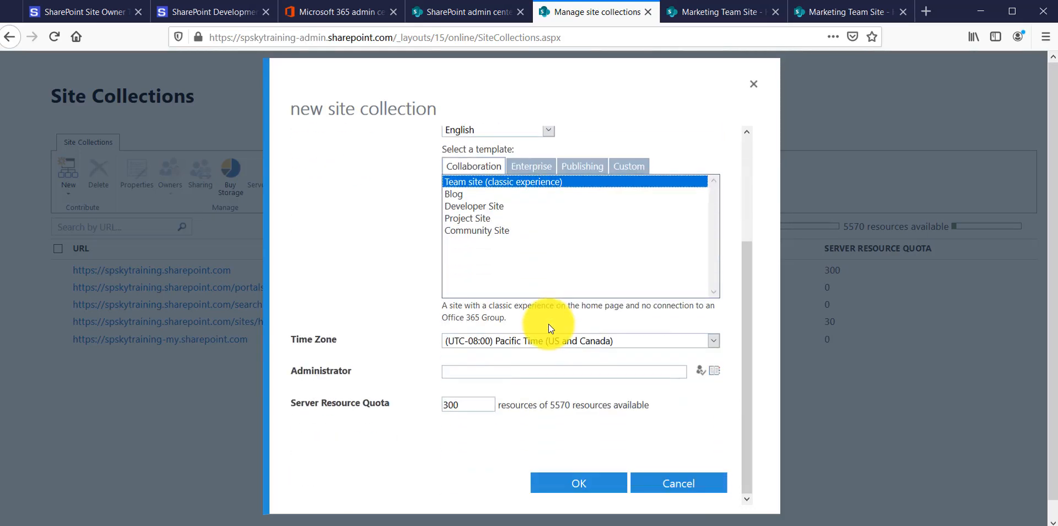
{"action": "left_click", "coordinate": [504, 370]}
{"action": "type", "text": "bijay"}
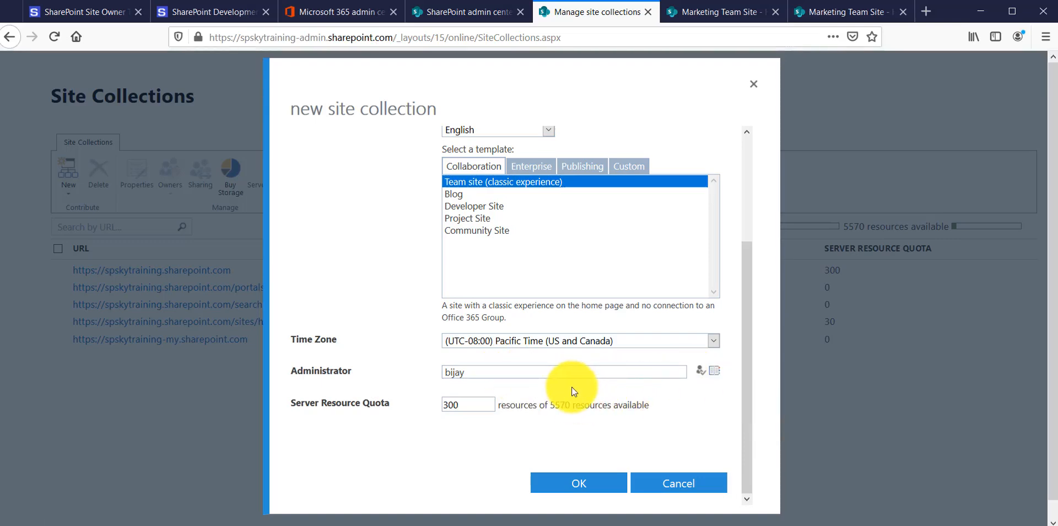
{"action": "left_click", "coordinate": [489, 406]}
{"action": "key", "text": "BackSpace"}
{"action": "key", "text": "BackSpace"}
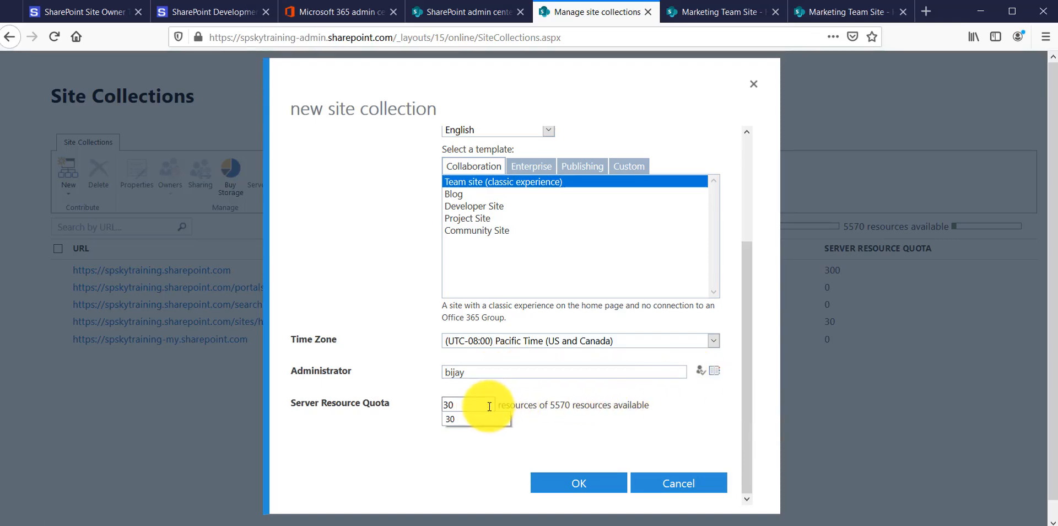
{"action": "type", "text": "0"}
{"action": "left_click", "coordinate": [473, 471]}
{"action": "scroll", "coordinate": [592, 447], "scroll_direction": "down", "scroll_amount": 1}
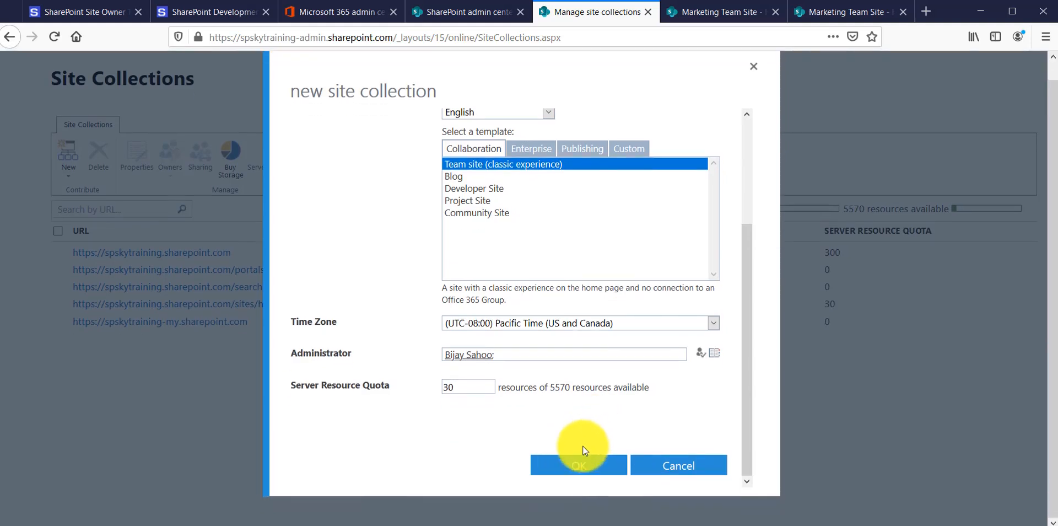
{"action": "left_click", "coordinate": [585, 468]}
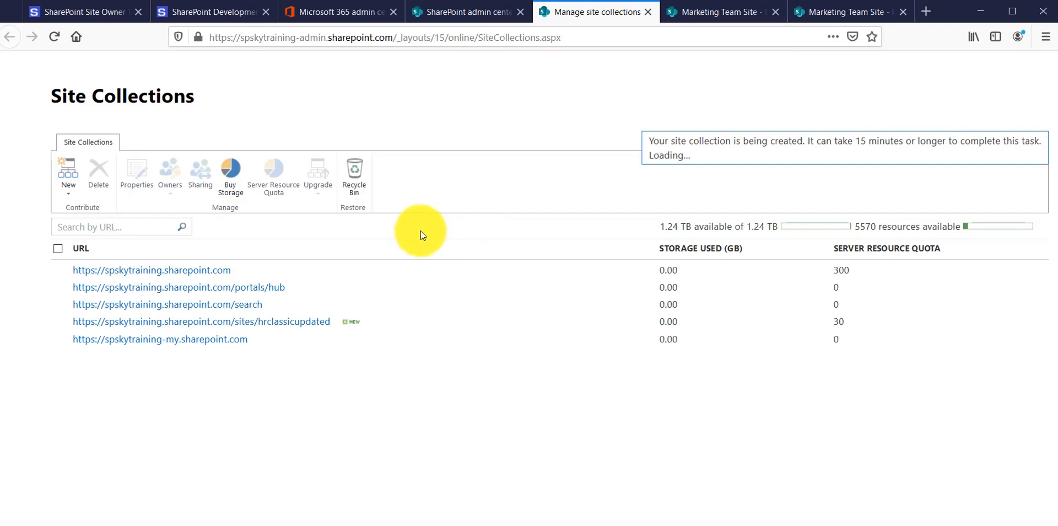
{"action": "left_click", "coordinate": [447, 38]}
{"action": "key", "text": "Return"}
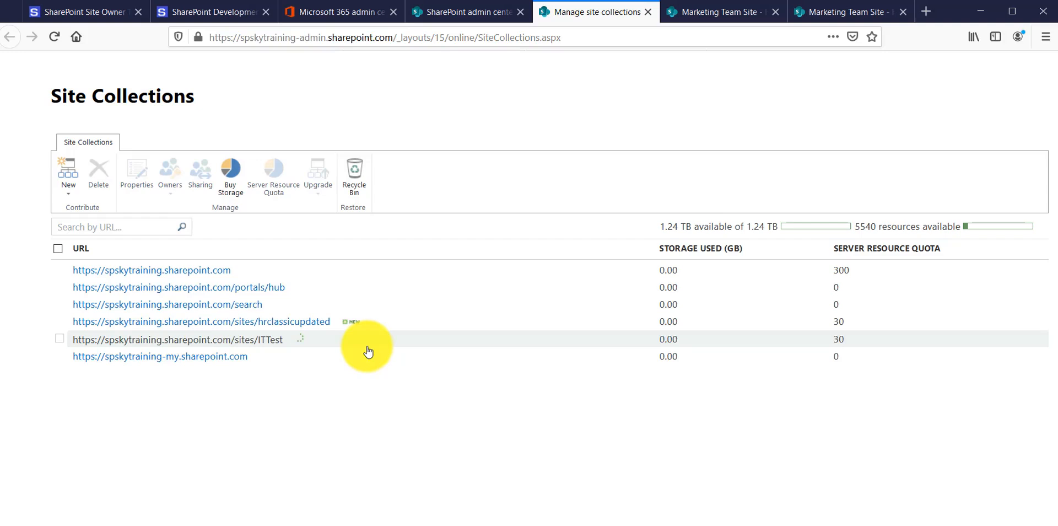
Search the web for "sharepoint online management shell" in a new browser tab
{"action": "left_click", "coordinate": [925, 11]}
{"action": "left_click", "coordinate": [443, 116]}
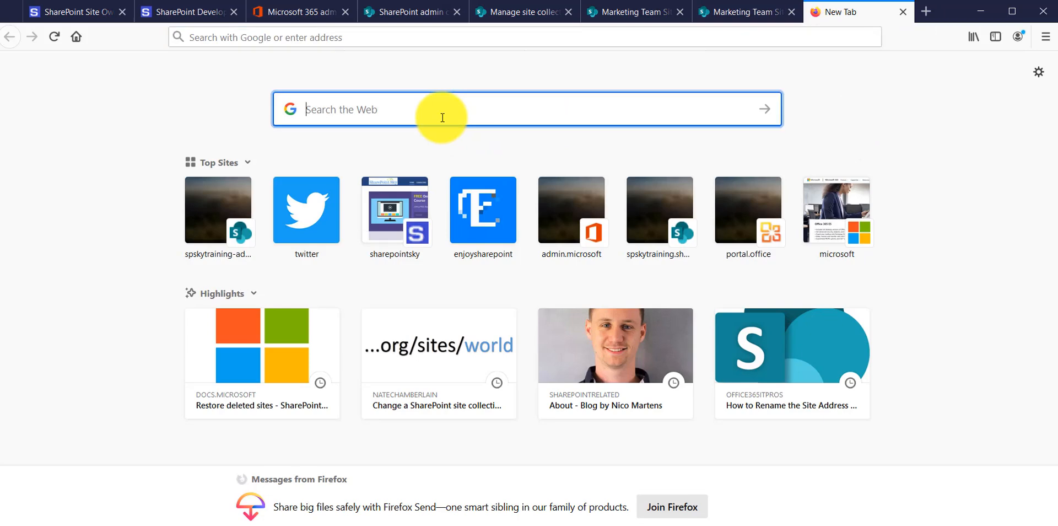
{"action": "type", "text": "sharepoint"}
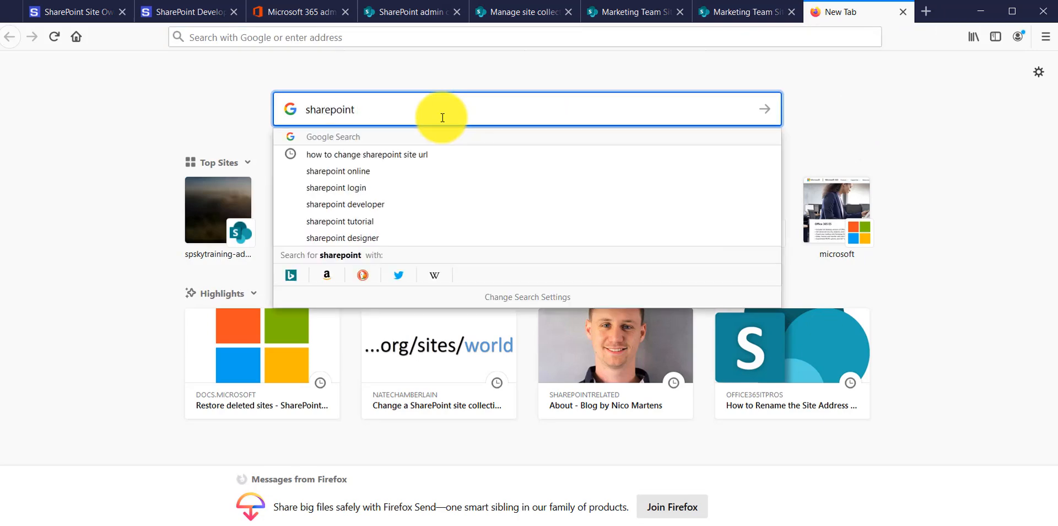
{"action": "type", "text": " online m"}
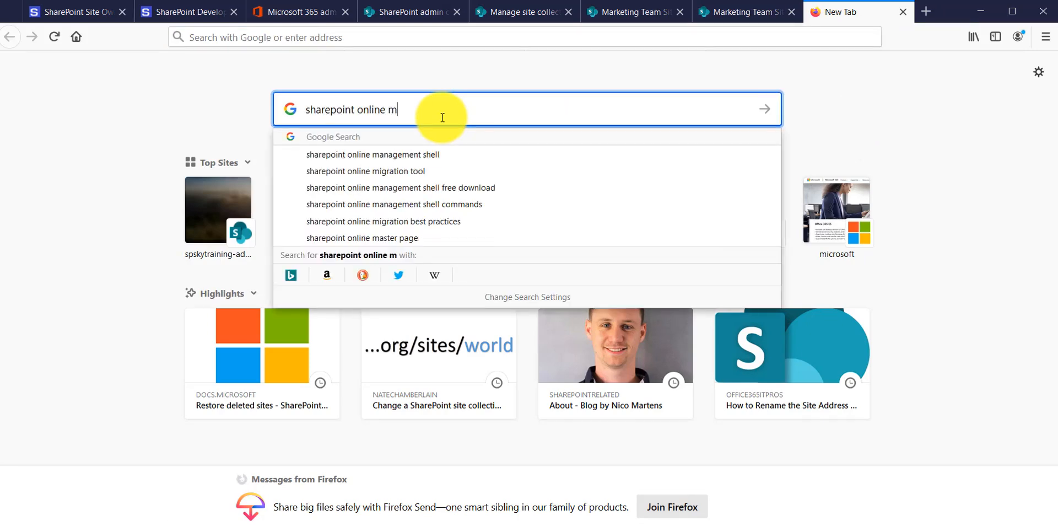
{"action": "key", "text": "Down"}
{"action": "key", "text": "Return"}
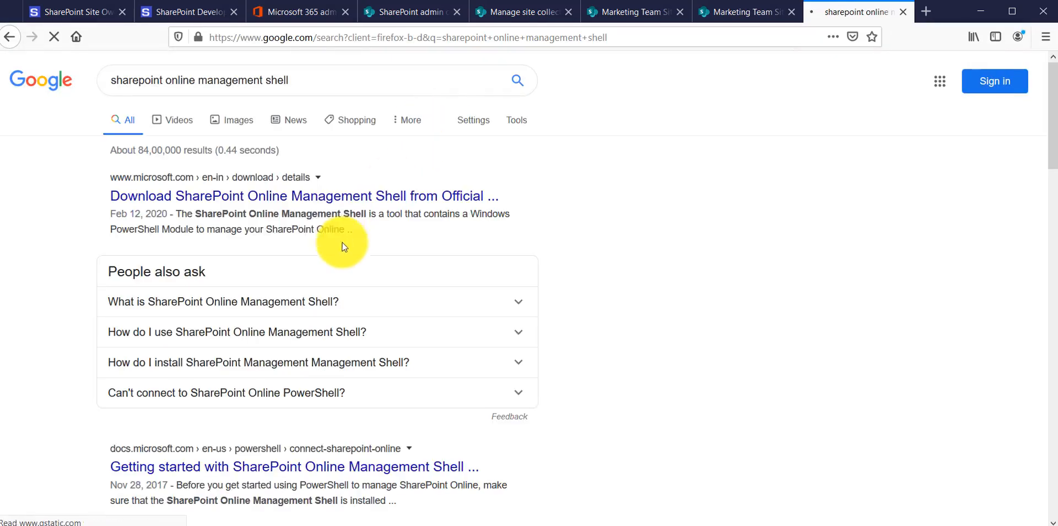
Open Microsoft's SharePoint Online Management Shell download page and show the available installer files
{"action": "left_click", "coordinate": [315, 197]}
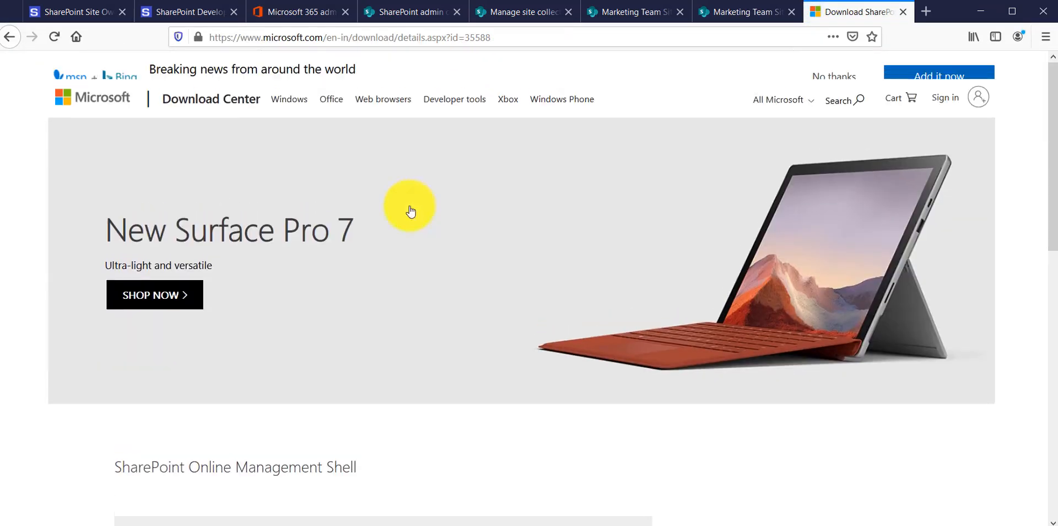
{"action": "scroll", "coordinate": [371, 292], "scroll_direction": "down", "scroll_amount": 6}
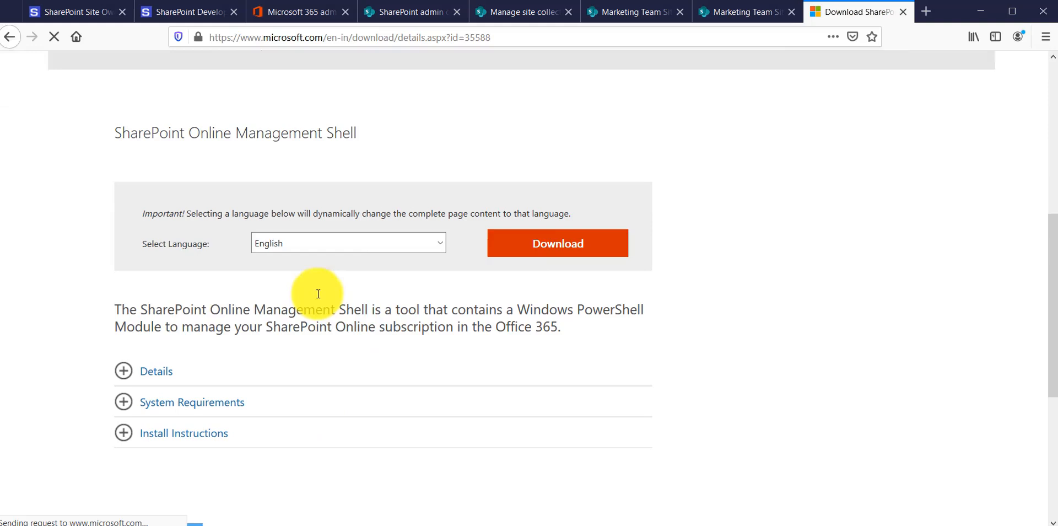
{"action": "left_click", "coordinate": [550, 249]}
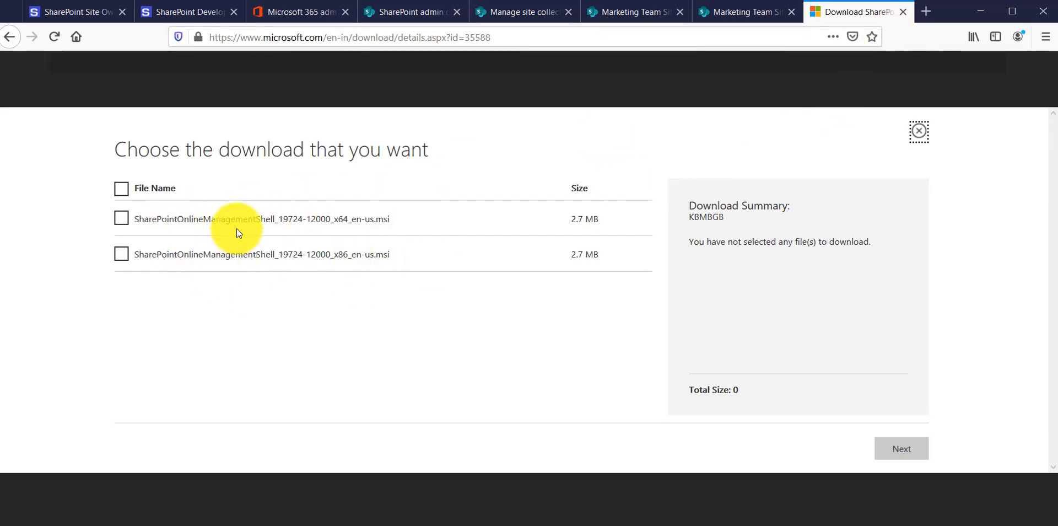
Find the installed SharePoint Online Management Shell on the computer and run it as administrator
{"action": "left_click", "coordinate": [13, 525]}
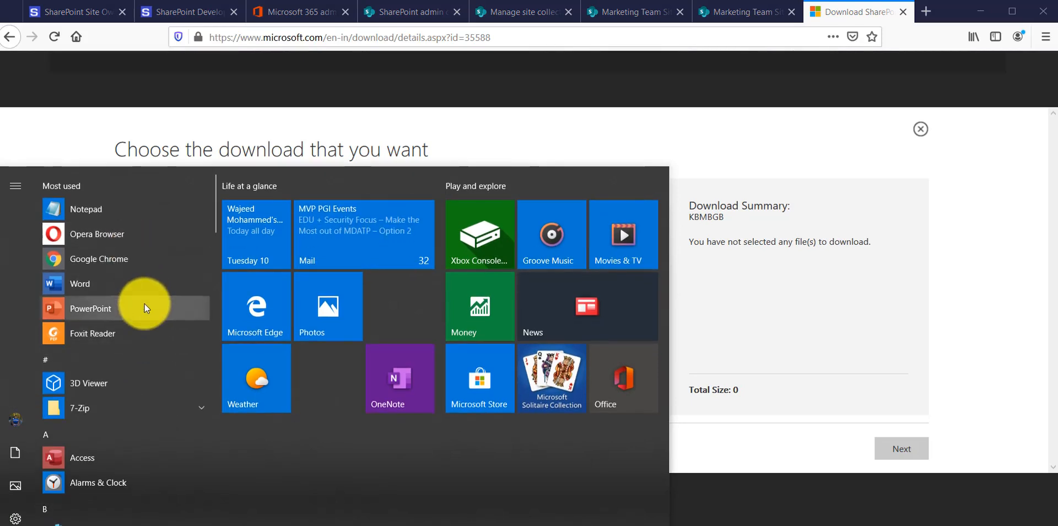
{"action": "type", "text": "share"}
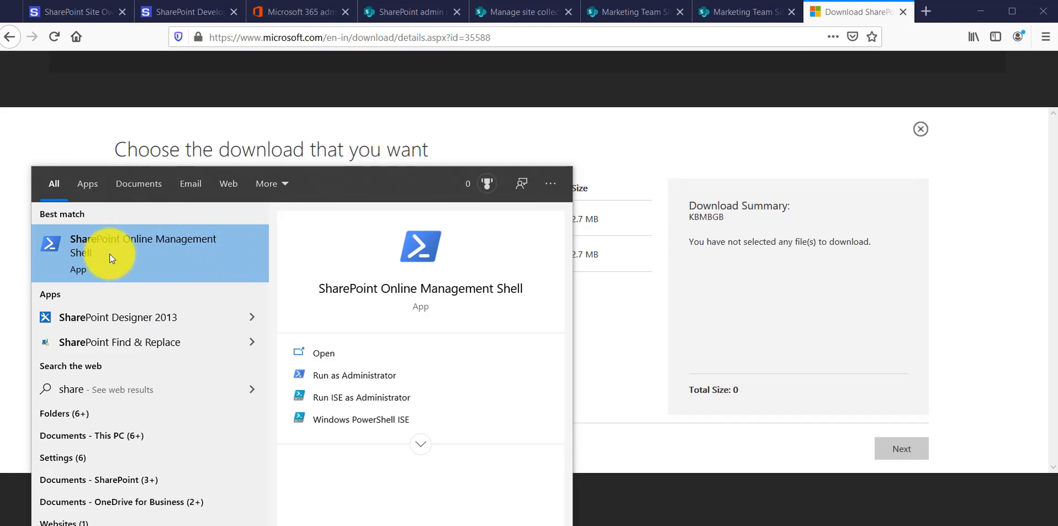
{"action": "left_click", "coordinate": [344, 383]}
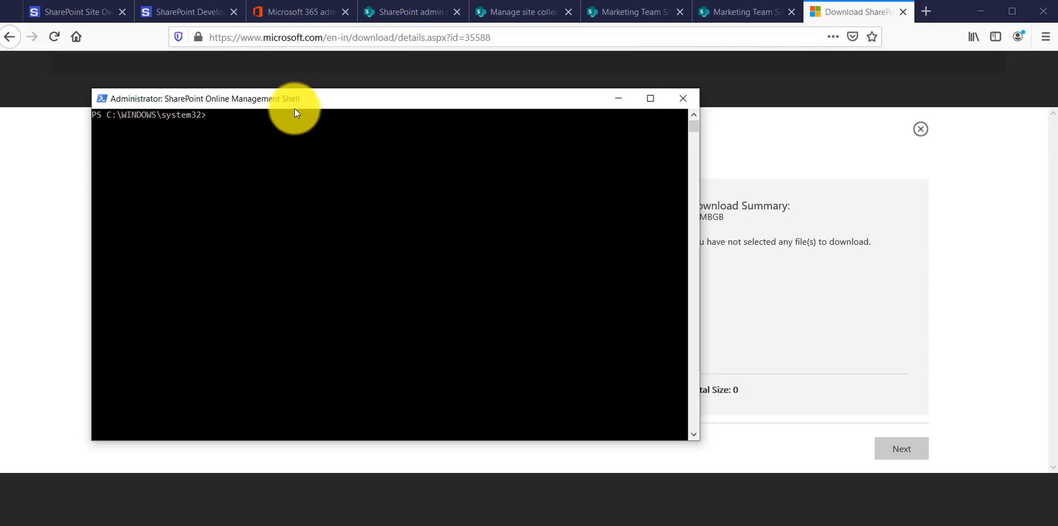
{"action": "left_click", "coordinate": [478, 525]}
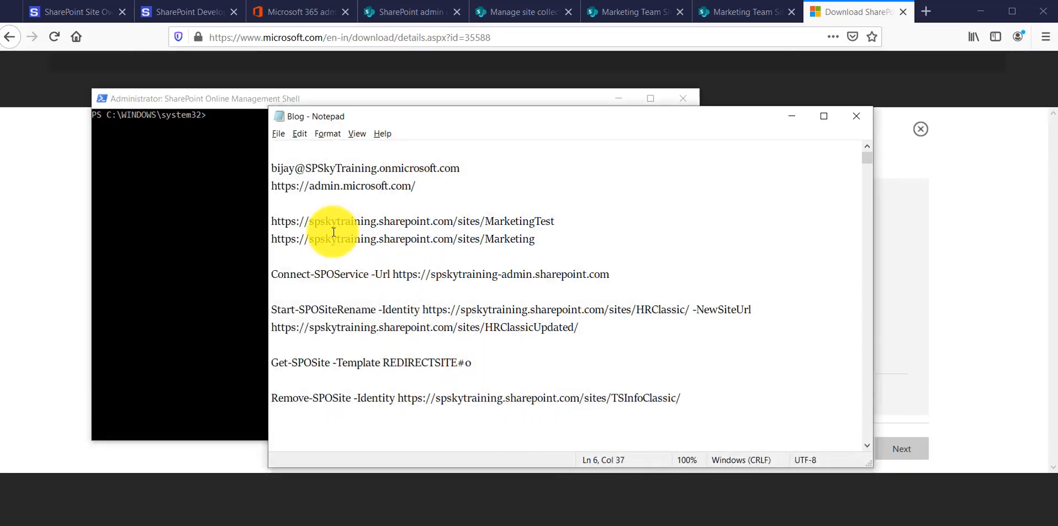
{"action": "left_click", "coordinate": [271, 220]}
{"action": "left_click_drag", "start_coordinate": [271, 274], "coordinate": [631, 272]}
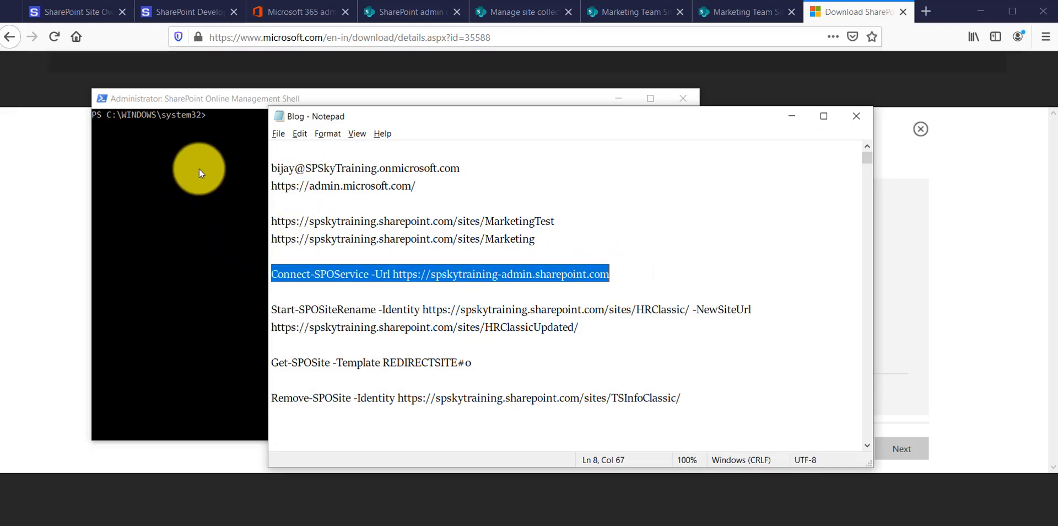
{"action": "left_click", "coordinate": [220, 124]}
{"action": "right_click", "coordinate": [217, 120]}
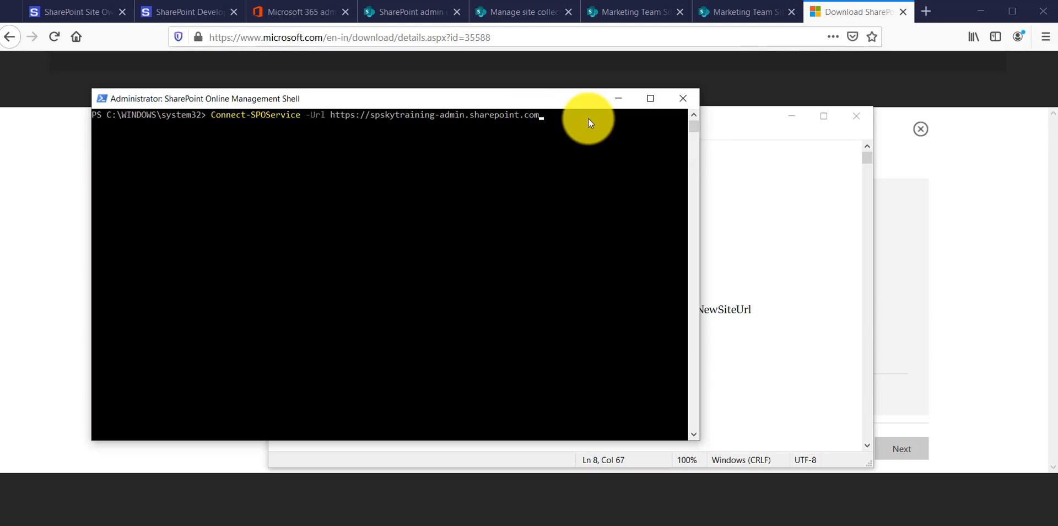
{"action": "key", "text": "Return"}
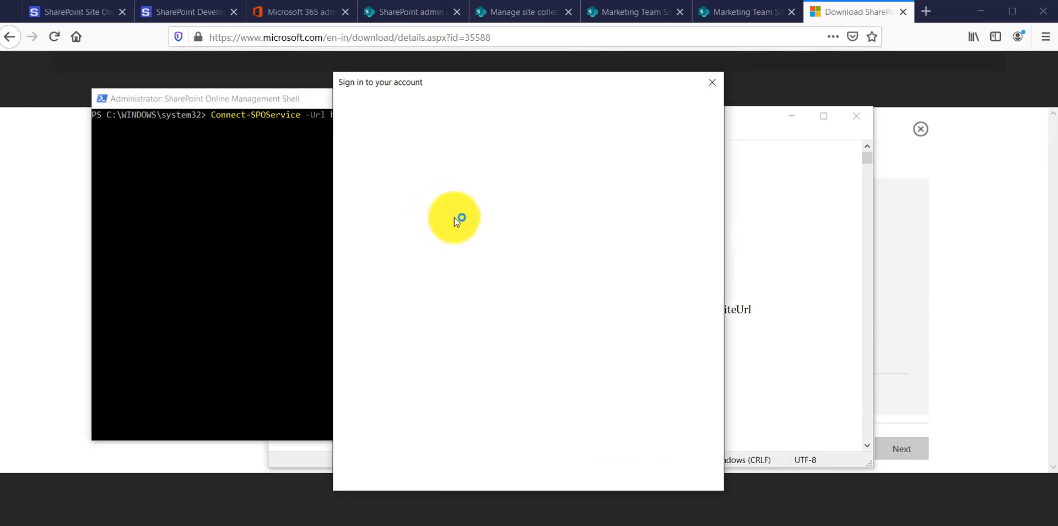
Sign in to the SharePoint Online connection with the admin e-mail copied from the Blog notes and the account password
{"action": "left_click", "coordinate": [529, 525]}
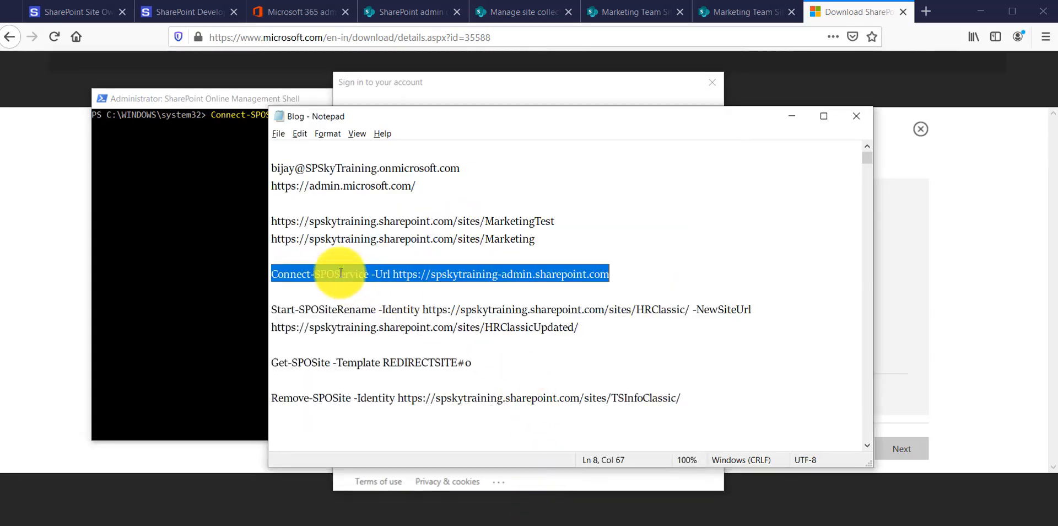
{"action": "left_click_drag", "start_coordinate": [271, 168], "coordinate": [515, 168]}
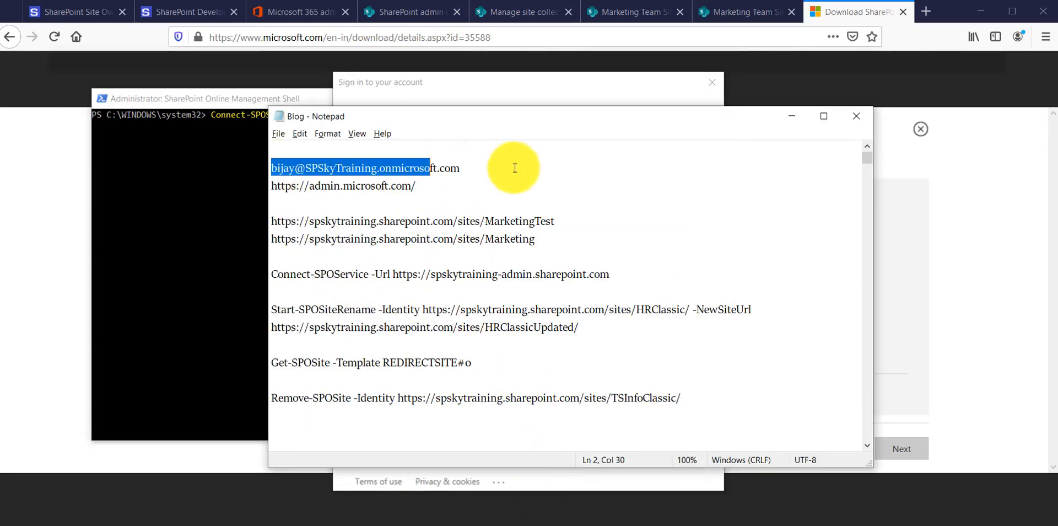
{"action": "left_click", "coordinate": [791, 116]}
{"action": "left_click", "coordinate": [427, 178]}
{"action": "key", "text": "ctrl+v"}
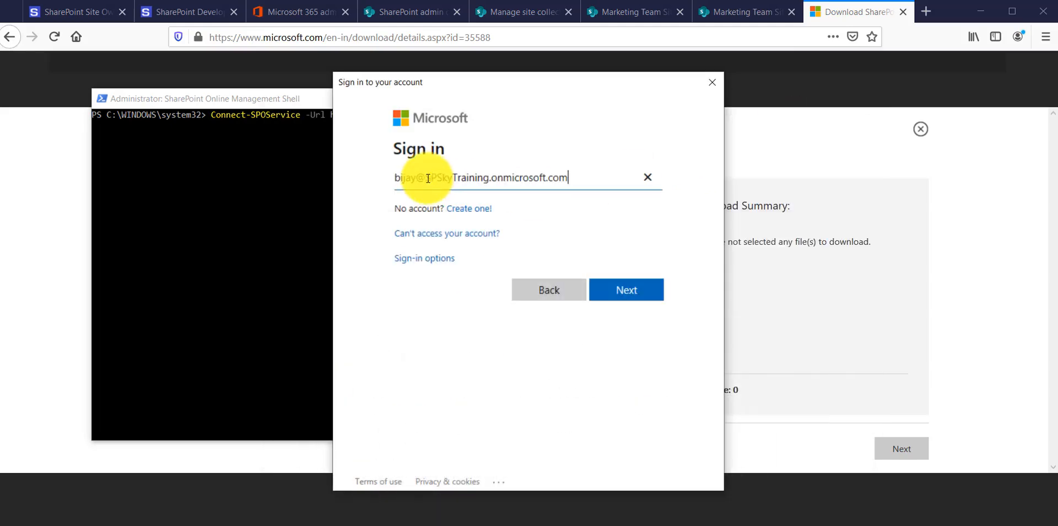
{"action": "left_click", "coordinate": [616, 289]}
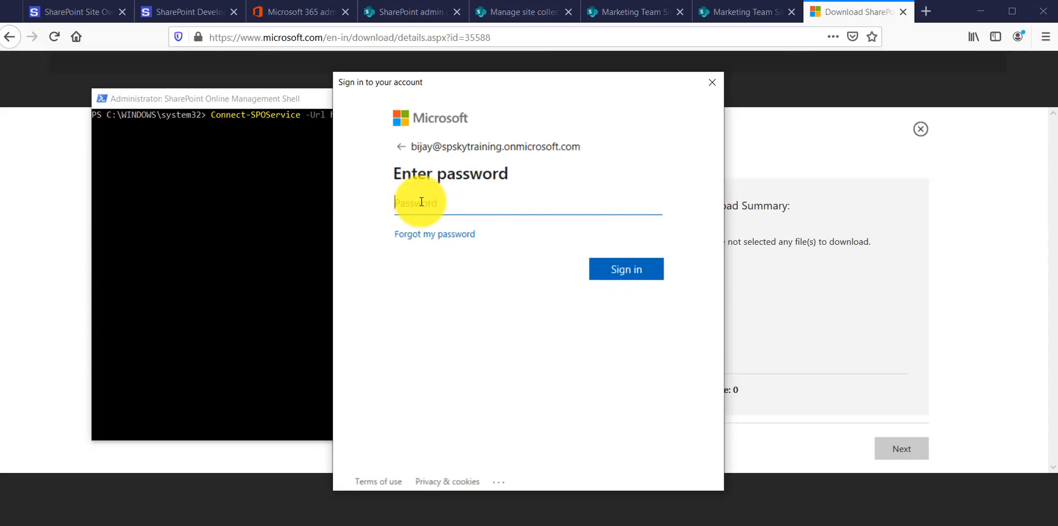
{"action": "type", "text": "*********"}
{"action": "key", "text": "Return"}
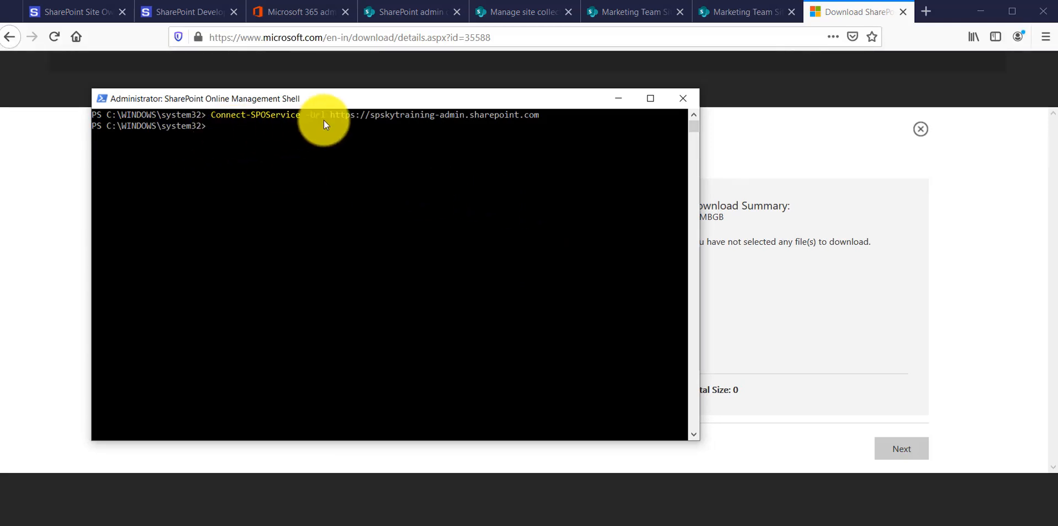
Examine the Start-SPOSiteRename command in the Blog notes, including its -Identity site address and -NewSiteUrl address
{"action": "left_click", "coordinate": [518, 523]}
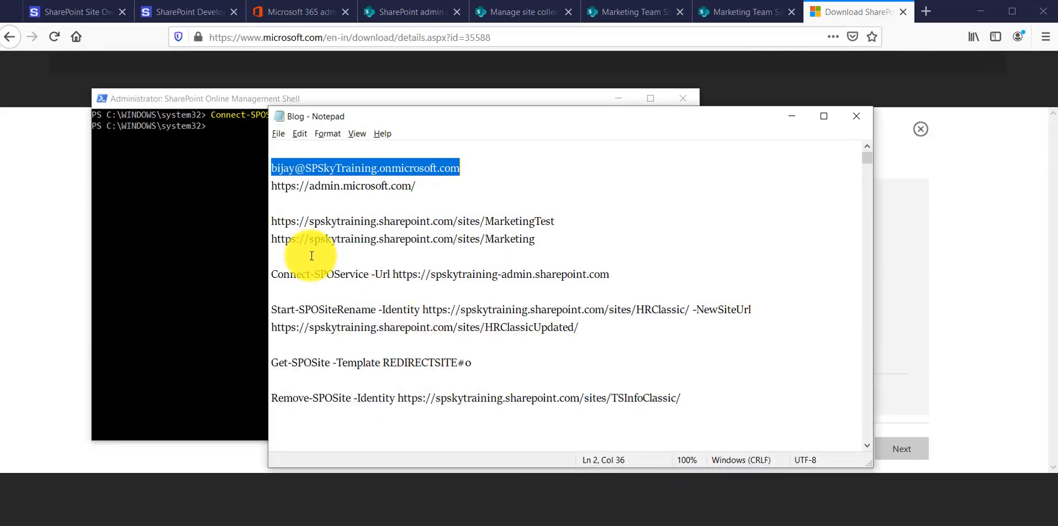
{"action": "left_click_drag", "start_coordinate": [277, 310], "coordinate": [375, 307]}
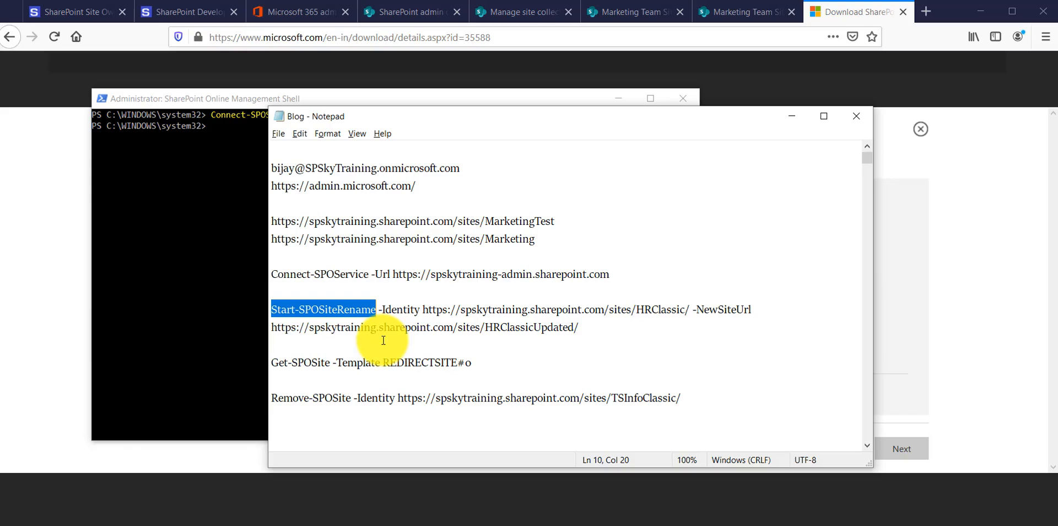
{"action": "left_click", "coordinate": [422, 309]}
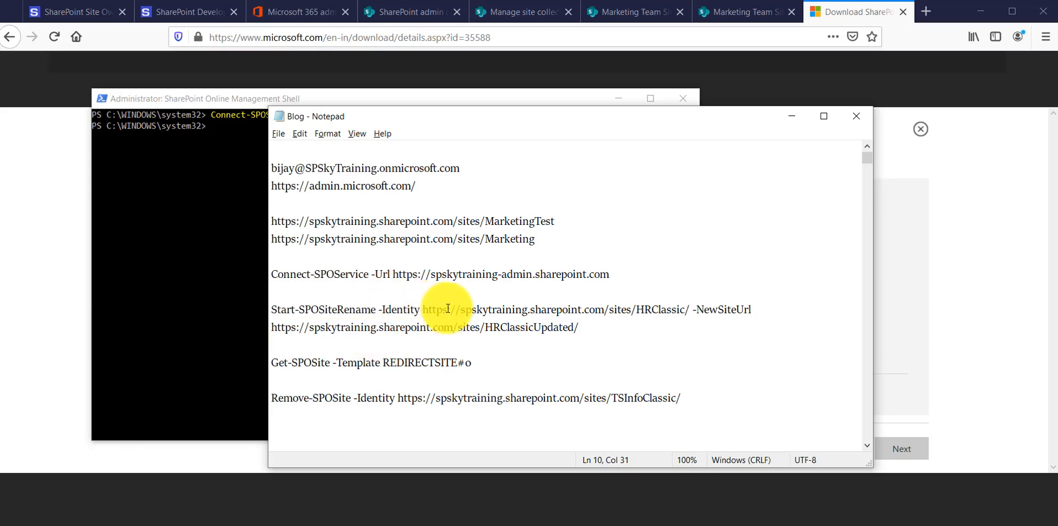
{"action": "left_click_drag", "start_coordinate": [418, 310], "coordinate": [686, 312]}
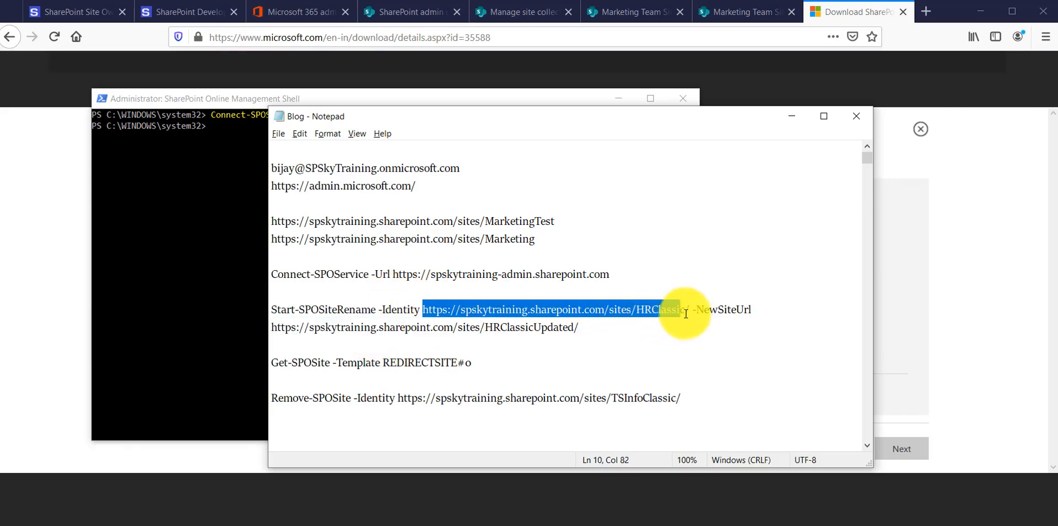
{"action": "left_click", "coordinate": [685, 336]}
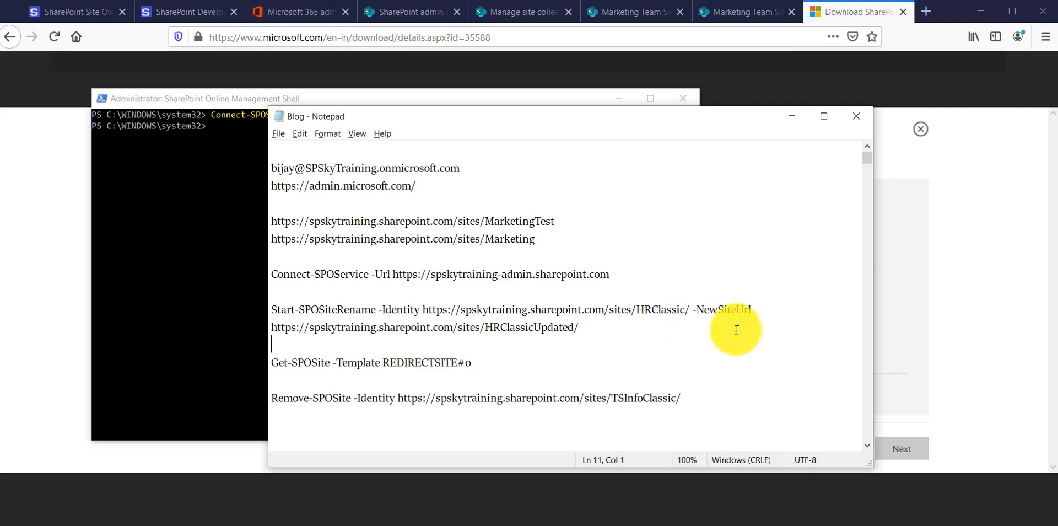
{"action": "left_click_drag", "start_coordinate": [270, 326], "coordinate": [588, 340]}
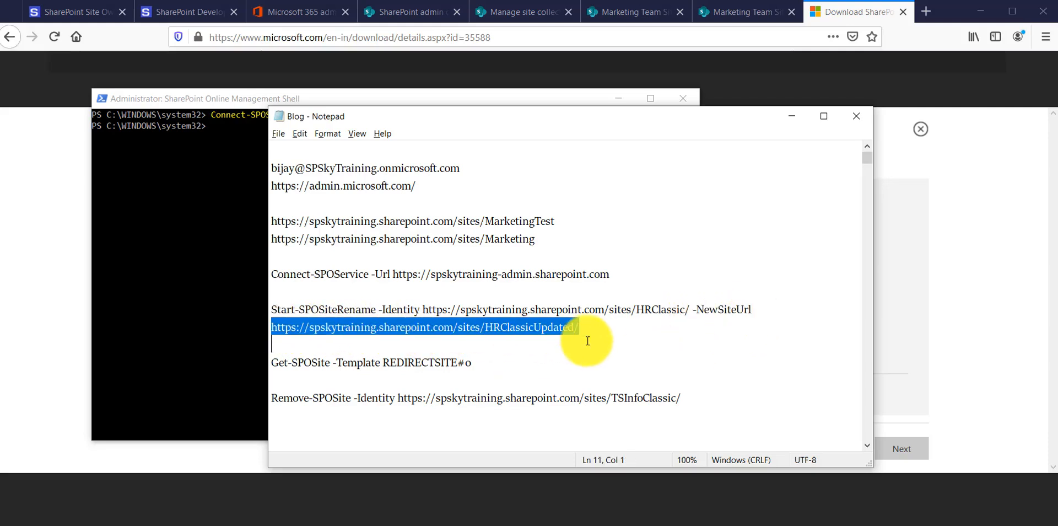
{"action": "left_click", "coordinate": [587, 322]}
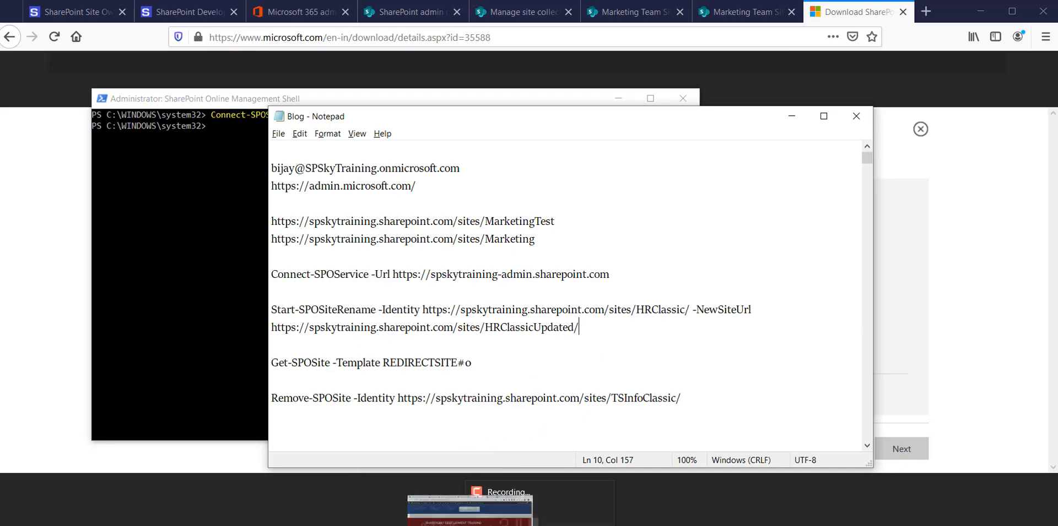
Switch back to the browser's Site Collections page and check the new ITTest site collection
{"action": "left_click", "coordinate": [531, 525]}
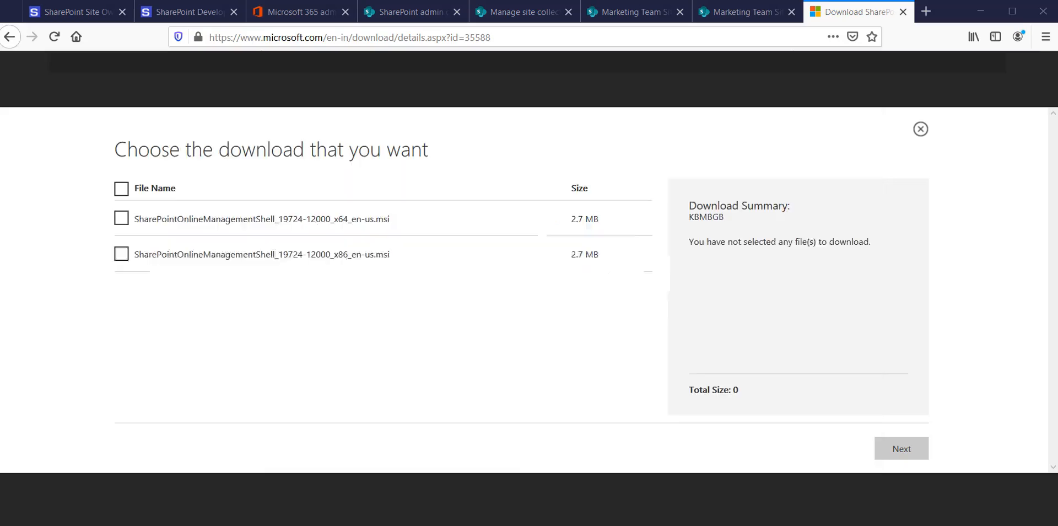
{"action": "left_click", "coordinate": [739, 15]}
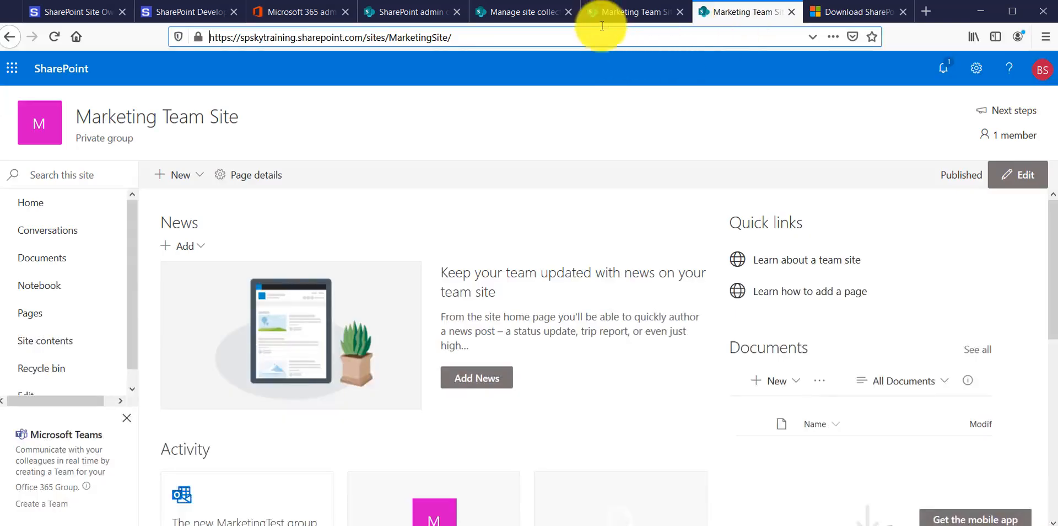
{"action": "left_click", "coordinate": [594, 13]}
{"action": "left_click", "coordinate": [488, 11]}
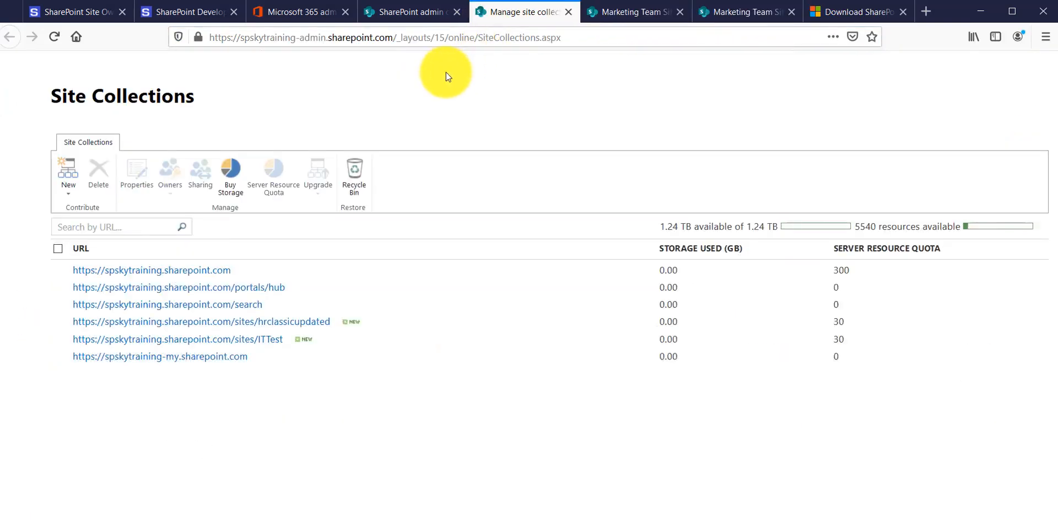
Reload the Site Collections page and open the ITTest site through the web address in its site collection properties
{"action": "left_click", "coordinate": [430, 40]}
{"action": "key", "text": "Return"}
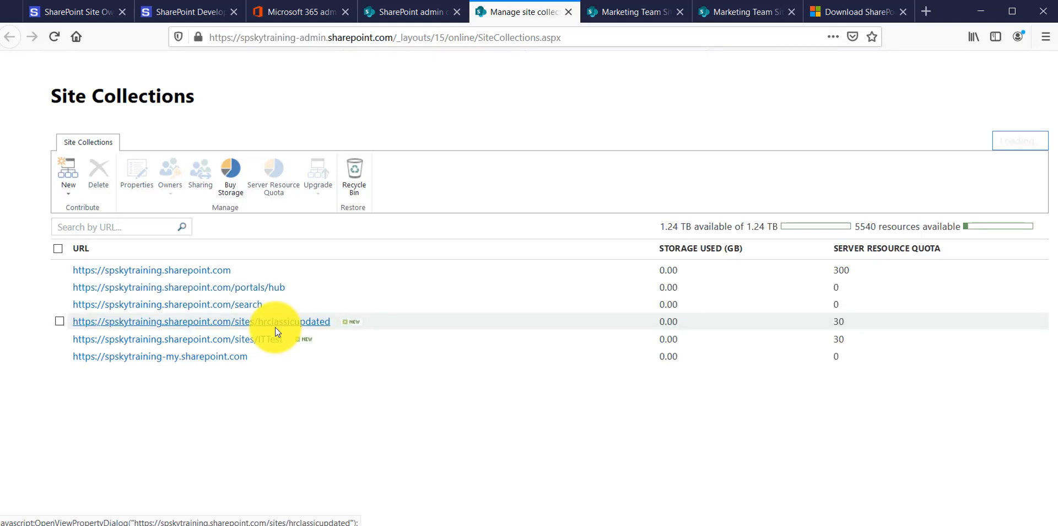
{"action": "left_click", "coordinate": [249, 340]}
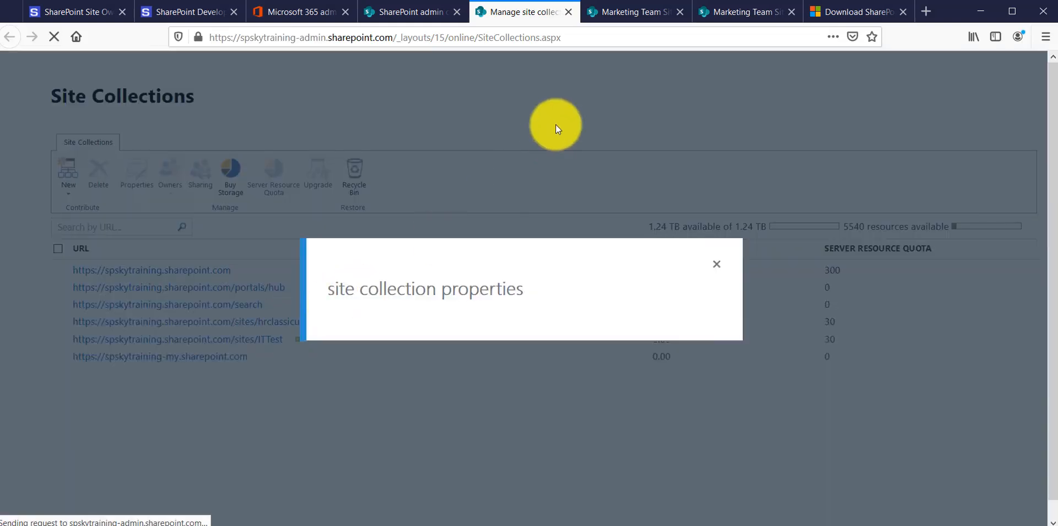
{"action": "left_click", "coordinate": [530, 164]}
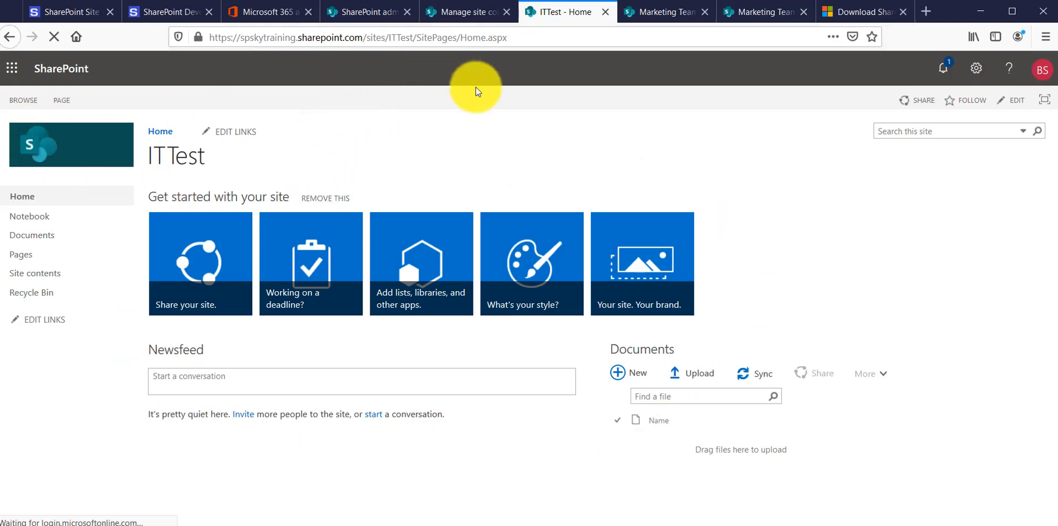
Copy the ITTest site's base address and paste it over the -Identity address of the Start-SPOSiteRename command in the Blog notes
{"action": "left_click_drag", "start_coordinate": [416, 37], "coordinate": [177, 37]}
{"action": "key", "text": "ctrl+c"}
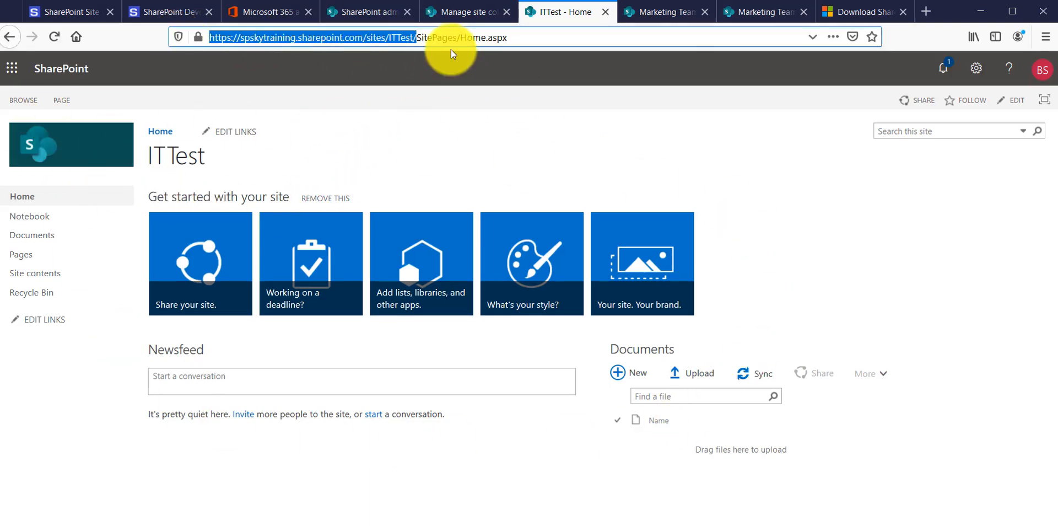
{"action": "left_click", "coordinate": [529, 525]}
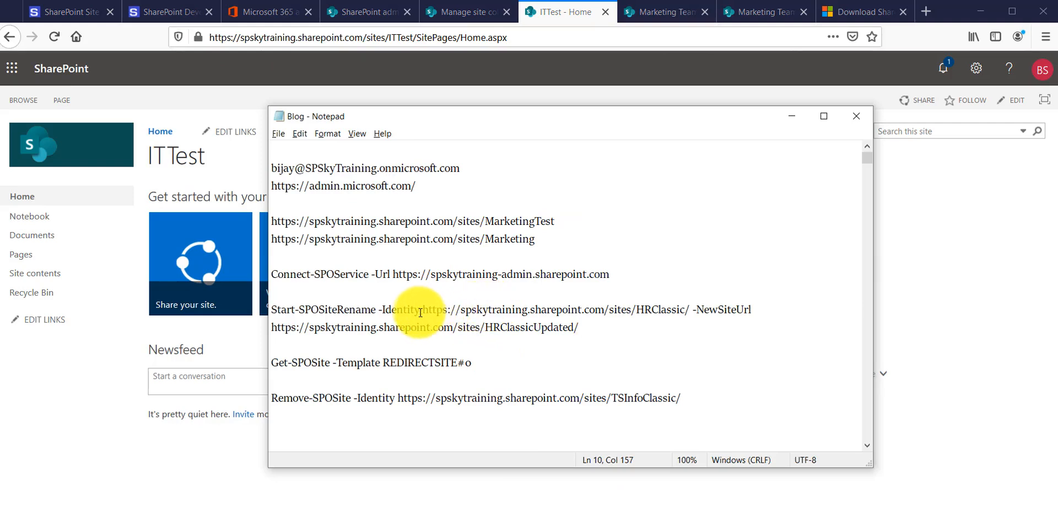
{"action": "left_click_drag", "start_coordinate": [422, 309], "coordinate": [689, 308]}
{"action": "key", "text": "ctrl+v"}
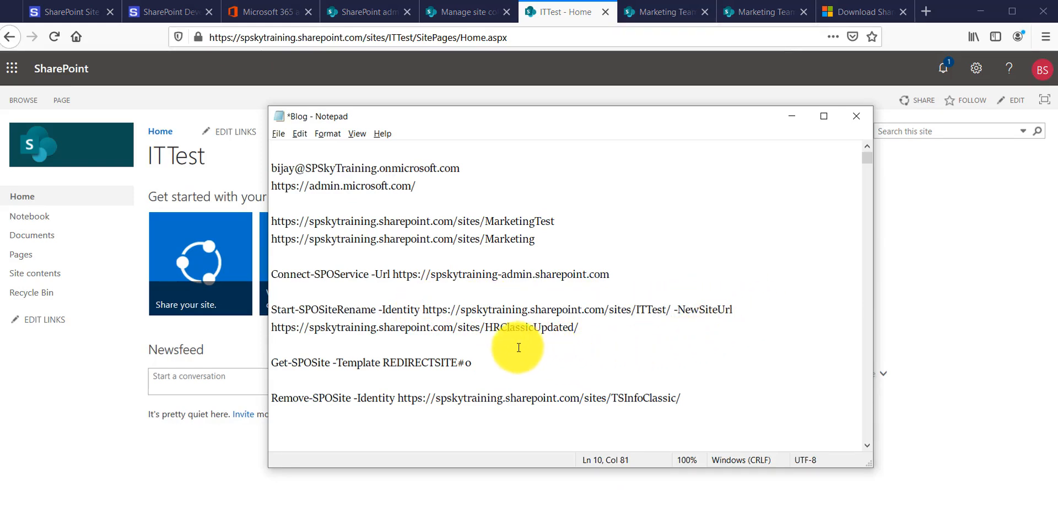
{"action": "left_click_drag", "start_coordinate": [272, 327], "coordinate": [575, 328]}
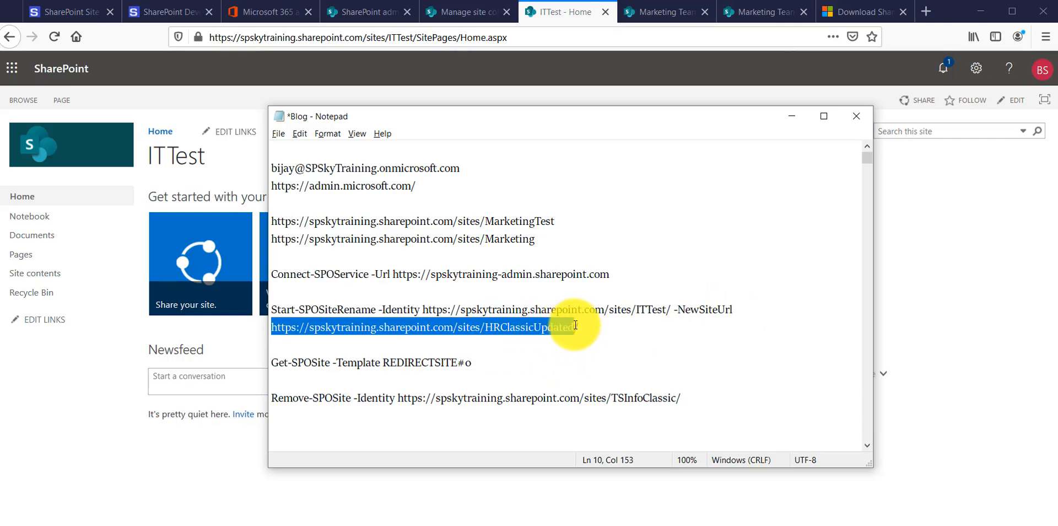
{"action": "type", "text": "https://spskytraining.sharepoint.com/sites/ITTest"}
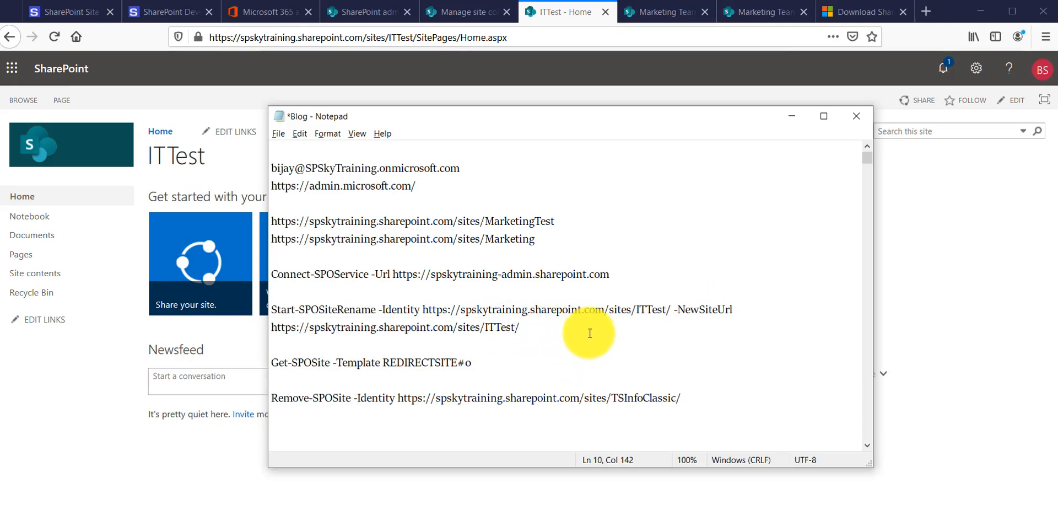
{"action": "key", "text": "BackSpace"}
{"action": "key", "text": "BackSpace"}
{"action": "key", "text": "BackSpace"}
{"action": "key", "text": "BackSpace"}
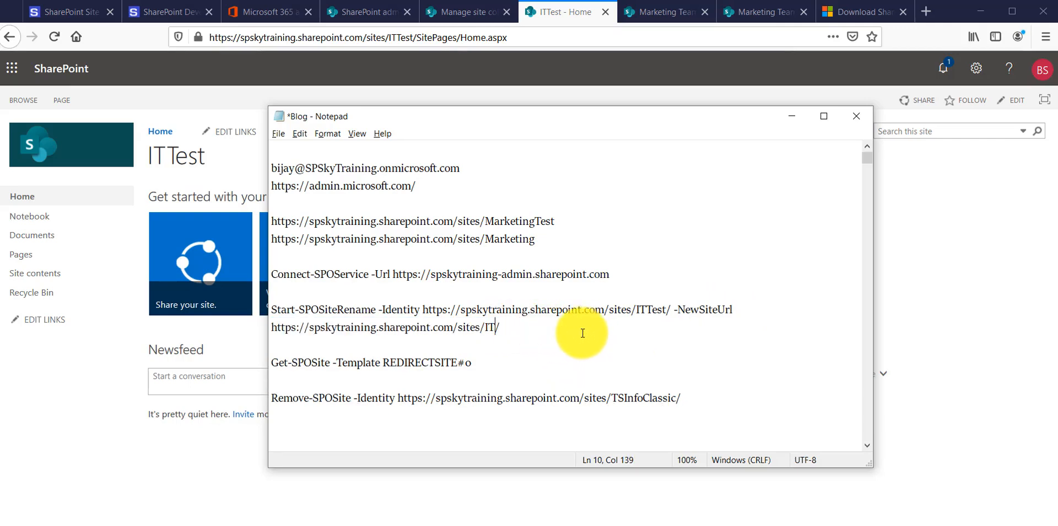
Copy the whole Start-SPOSiteRename command, run it in the SharePoint Online Management Shell, and confirm the URL change with Y
{"action": "left_click_drag", "start_coordinate": [271, 309], "coordinate": [513, 320]}
{"action": "key", "text": "ctrl+c"}
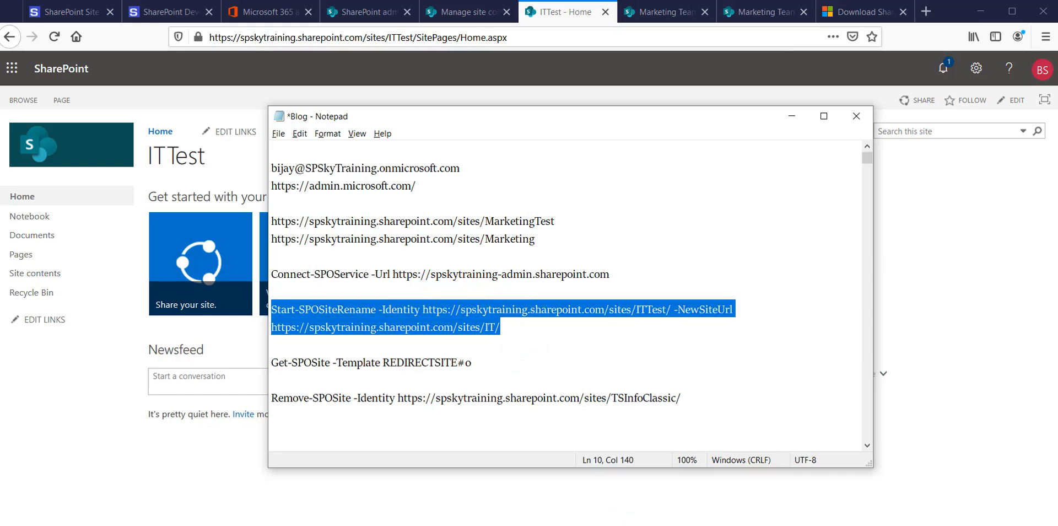
{"action": "left_click", "coordinate": [634, 525]}
{"action": "key", "text": "ctrl+v"}
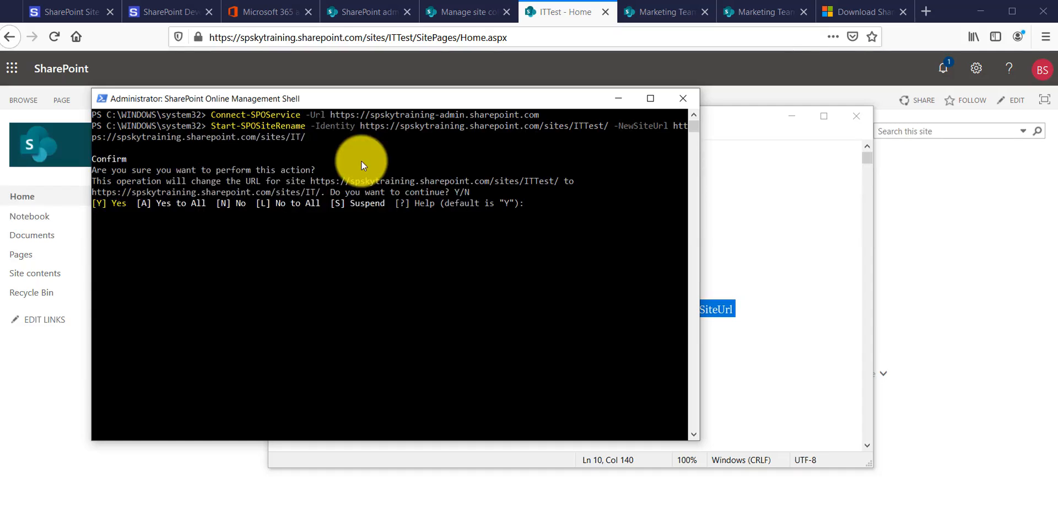
{"action": "type", "text": "Y"}
{"action": "key", "text": "Return"}
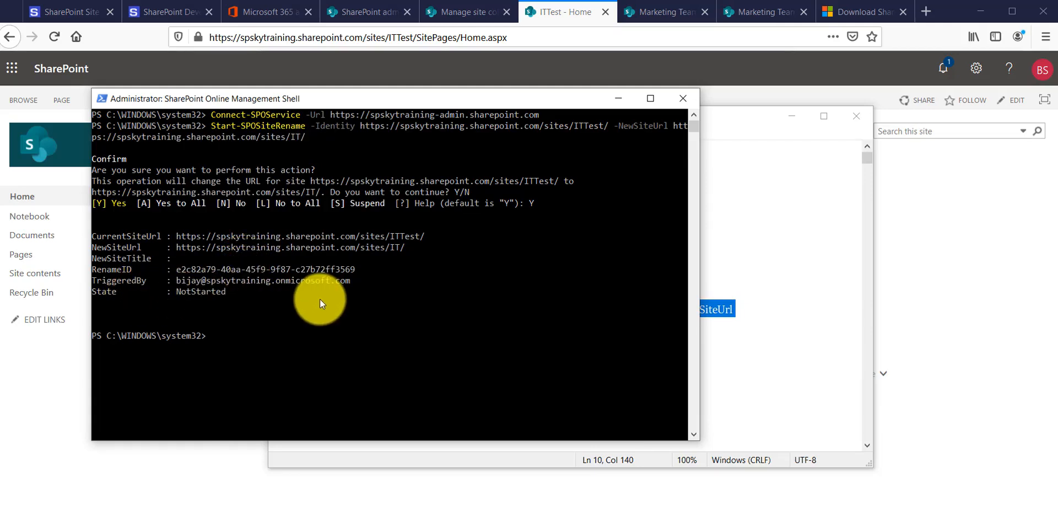
Return to the SharePoint admin center in the browser and show the Active sites list
{"action": "left_click", "coordinate": [781, 120]}
{"action": "left_click", "coordinate": [752, 153]}
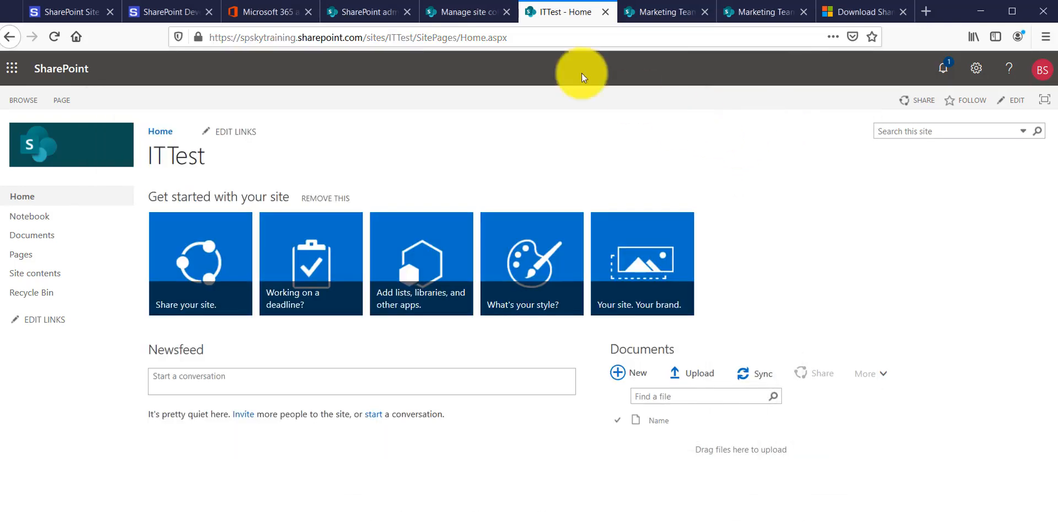
{"action": "left_click", "coordinate": [473, 12]}
{"action": "left_click", "coordinate": [385, 14]}
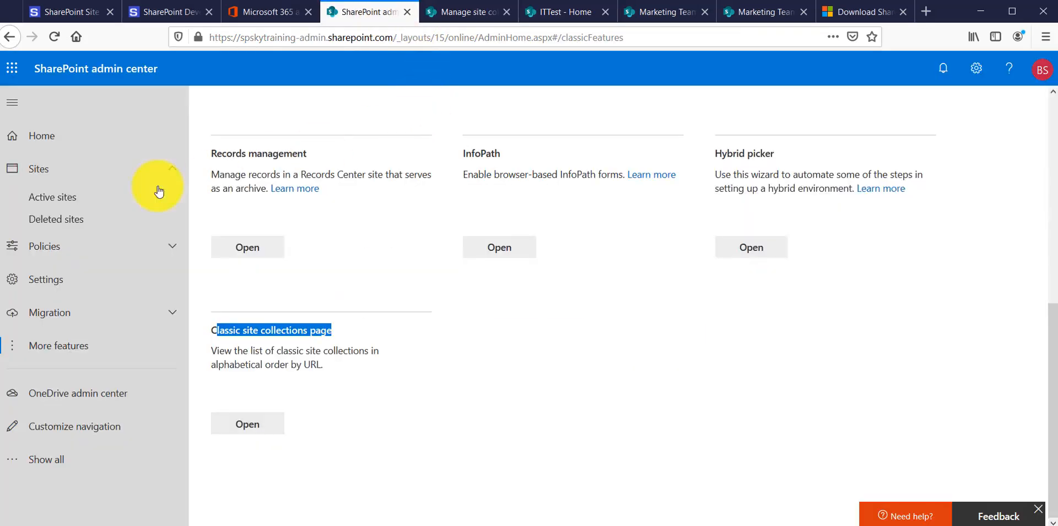
{"action": "left_click", "coordinate": [48, 199]}
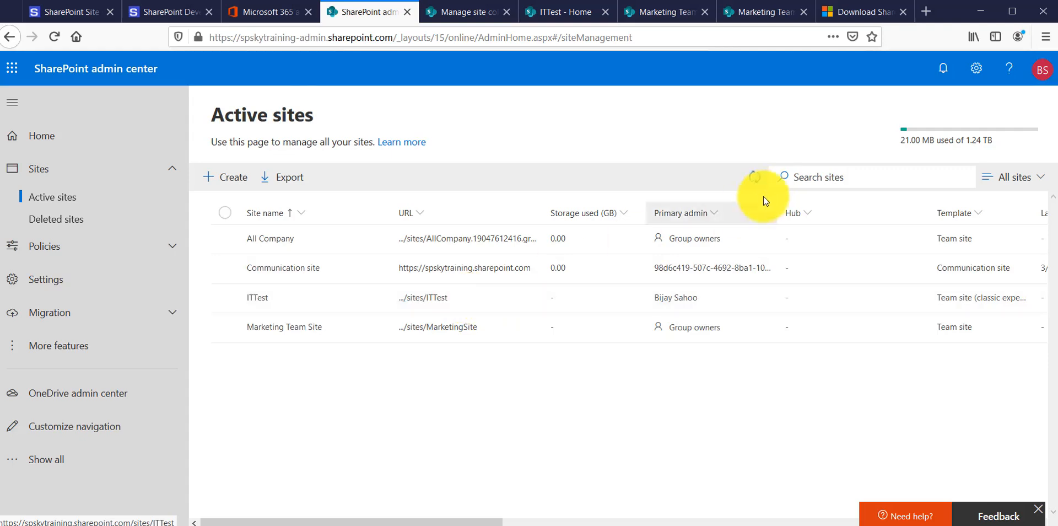
Open the Progress panel for Active sites, check the ITTest site address update, and close the panel
{"action": "left_click", "coordinate": [755, 177]}
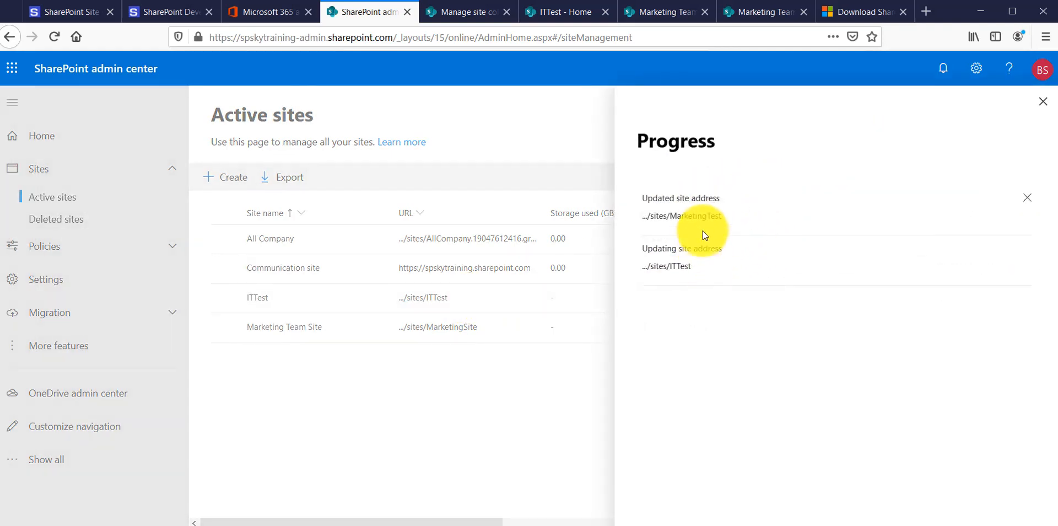
{"action": "left_click_drag", "start_coordinate": [641, 247], "coordinate": [710, 269]}
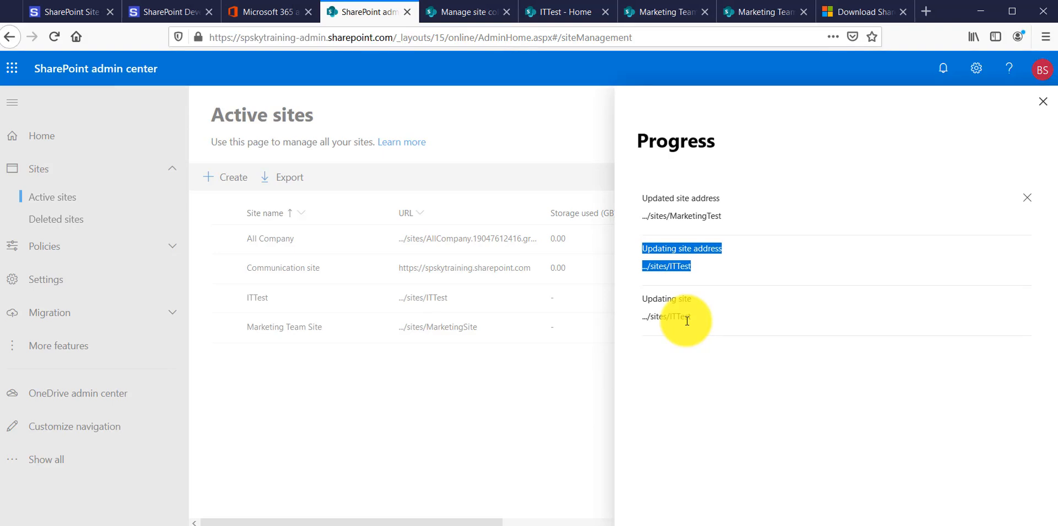
{"action": "left_click", "coordinate": [1011, 209]}
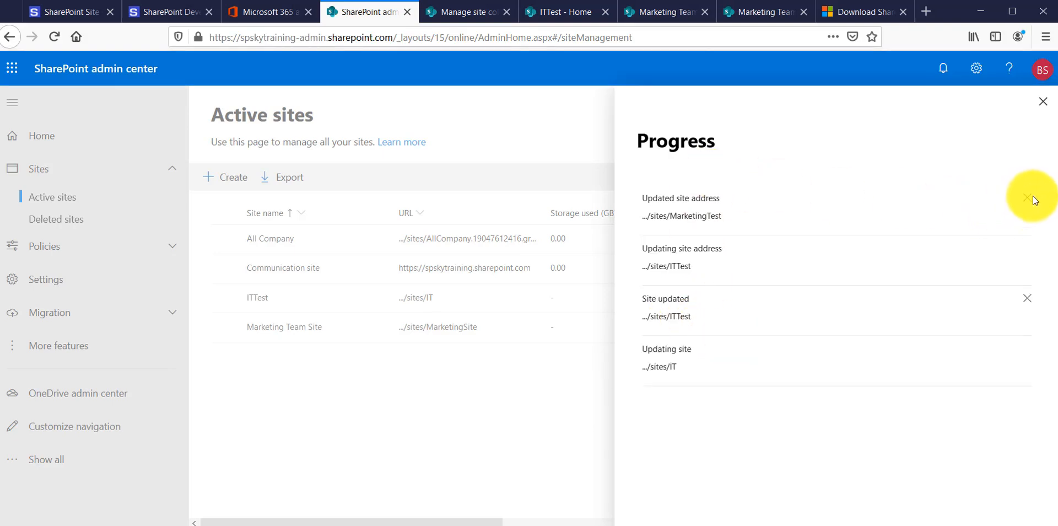
{"action": "left_click", "coordinate": [1043, 102]}
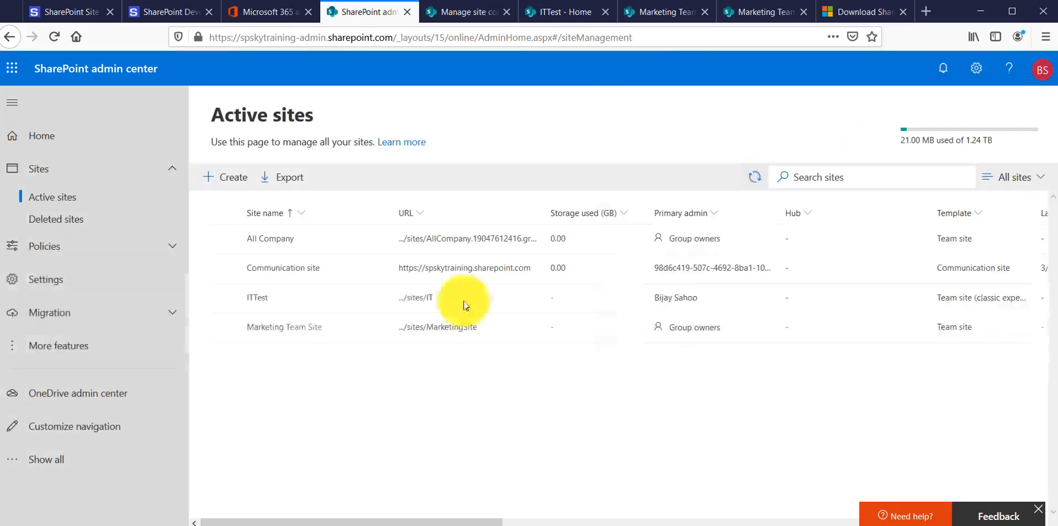
Open the ITTest site from its /sites/IT address in the Active sites list, and close the Site Collections page
{"action": "left_click", "coordinate": [419, 304]}
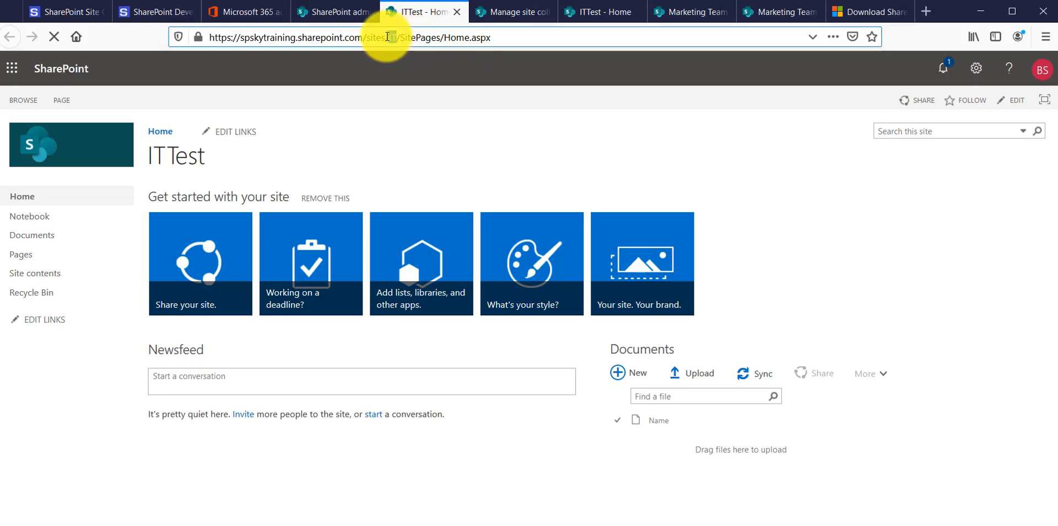
{"action": "left_click", "coordinate": [512, 14]}
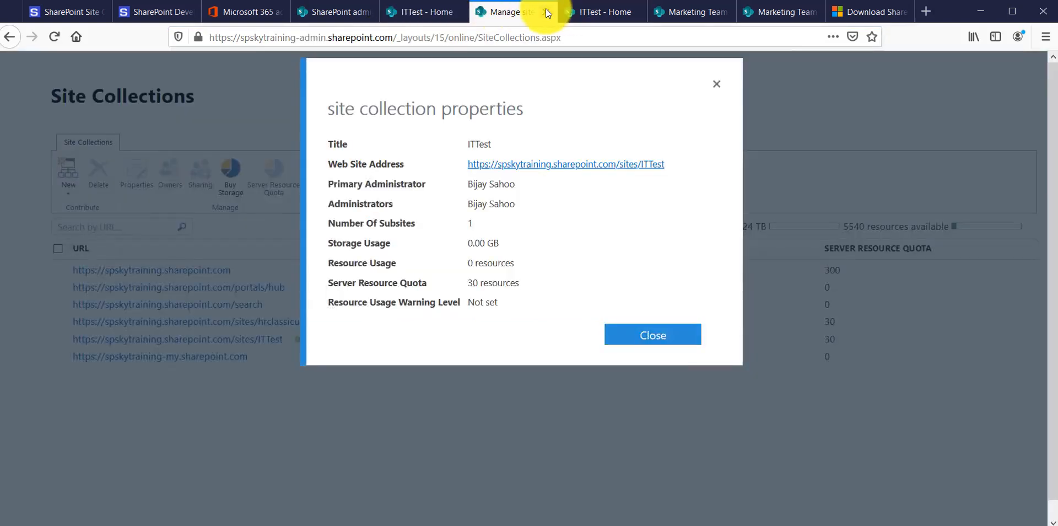
{"action": "left_click", "coordinate": [547, 12]}
Shorten ITTest to IT in the address of the earlier ITTest home page and load it
{"action": "left_click", "coordinate": [407, 37]}
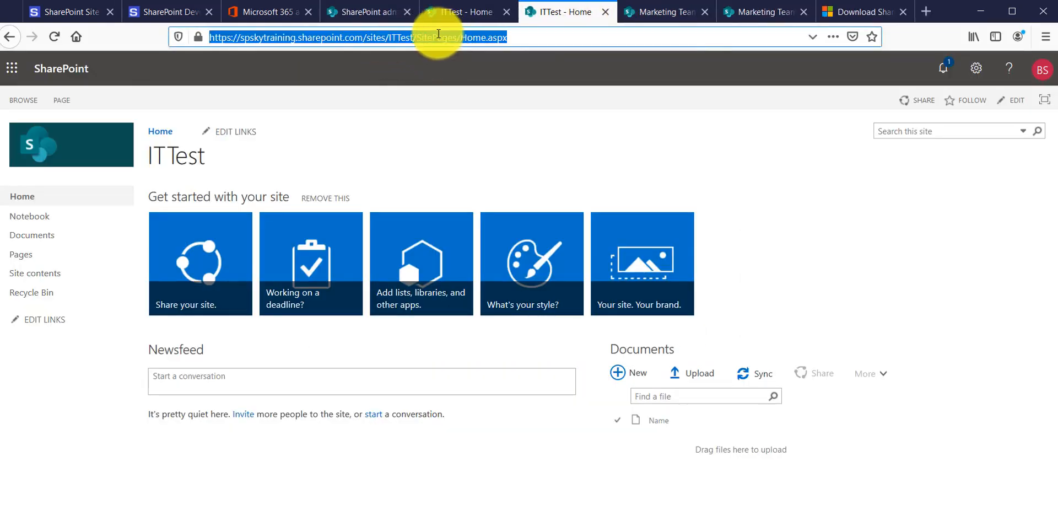
{"action": "left_click", "coordinate": [413, 37]}
{"action": "key", "text": "BackSpace"}
{"action": "key", "text": "BackSpace"}
{"action": "key", "text": "BackSpace"}
{"action": "key", "text": "BackSpace"}
{"action": "key", "text": "Return"}
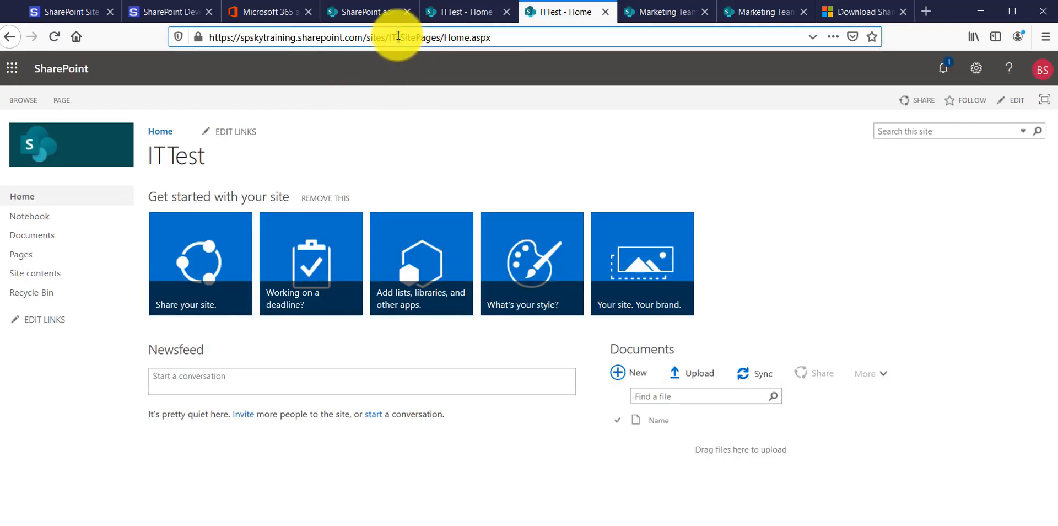
Check the IT part of the site address, return to the Active sites page, and close the ITTest details
{"action": "double_click", "coordinate": [388, 37]}
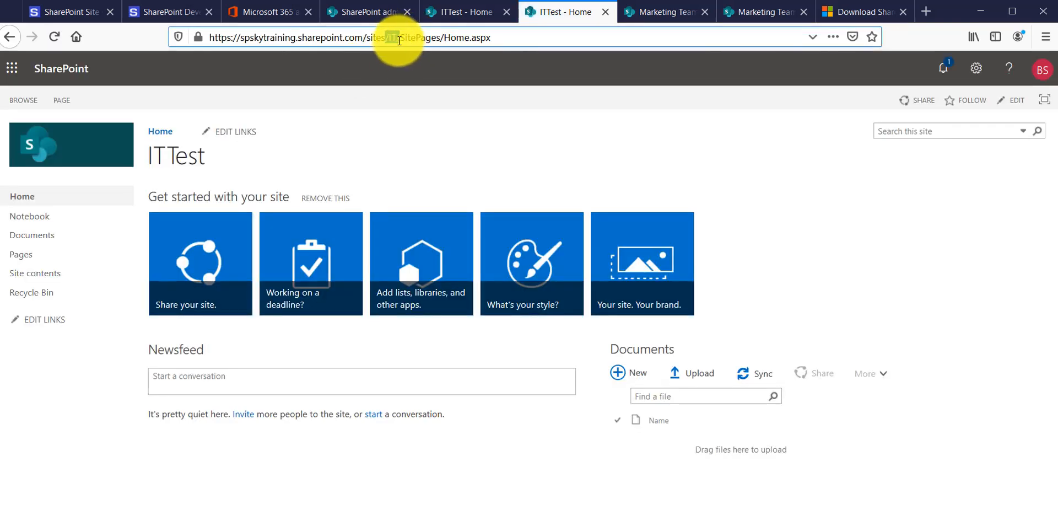
{"action": "left_click", "coordinate": [466, 11]}
{"action": "left_click", "coordinate": [389, 12]}
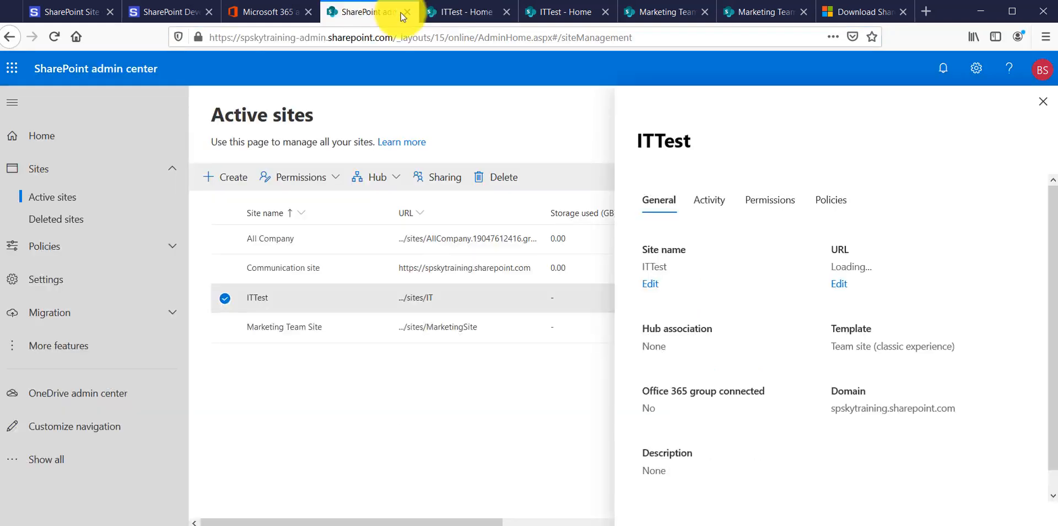
{"action": "left_click", "coordinate": [1042, 102]}
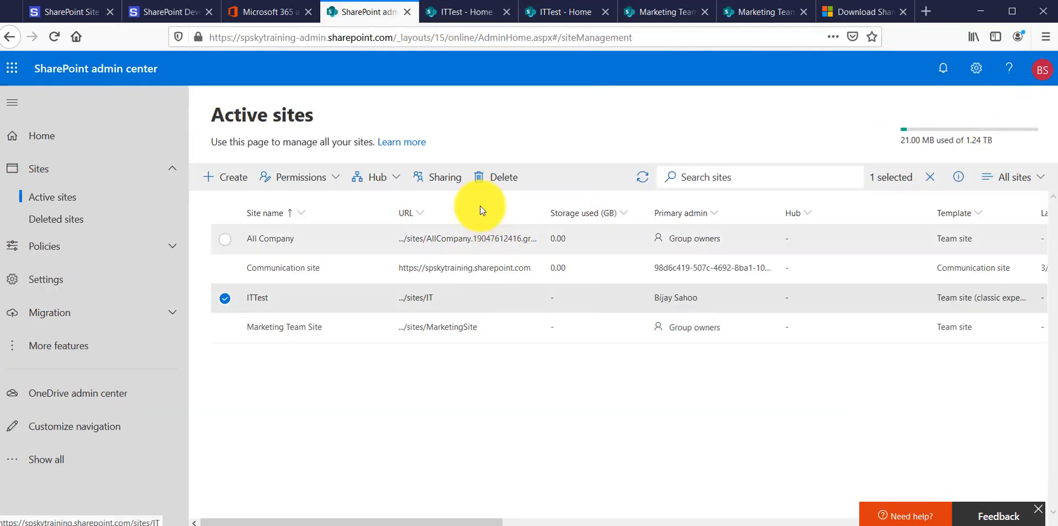